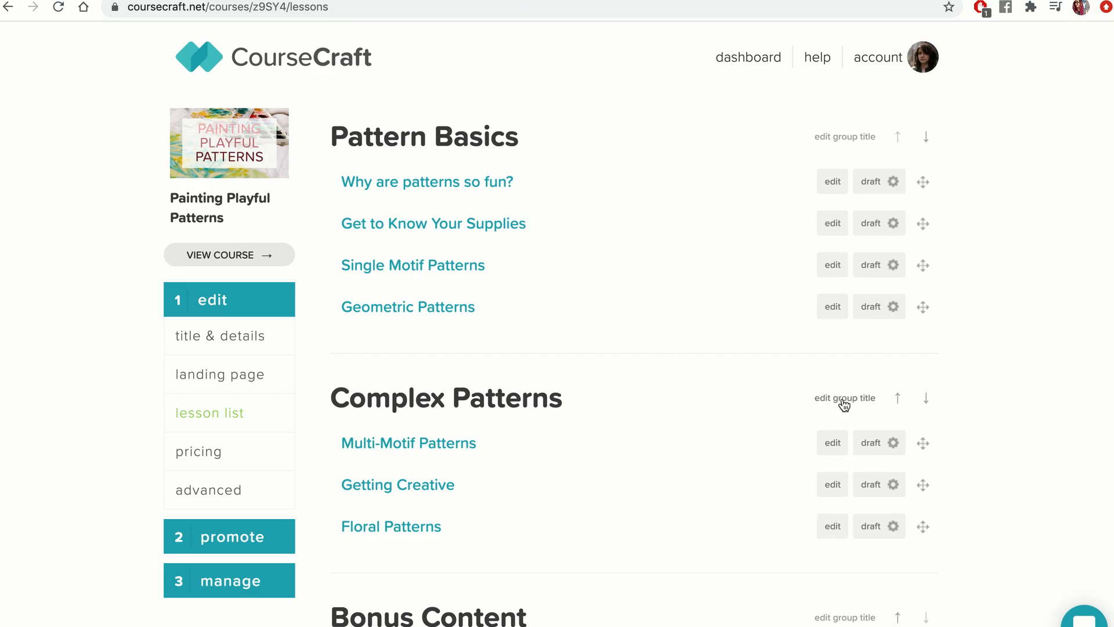
# Review the lesson groups and lessons in the course's lesson list.
pyautogui.click(843, 400)
pyautogui.scroll(-5, 720, 464)
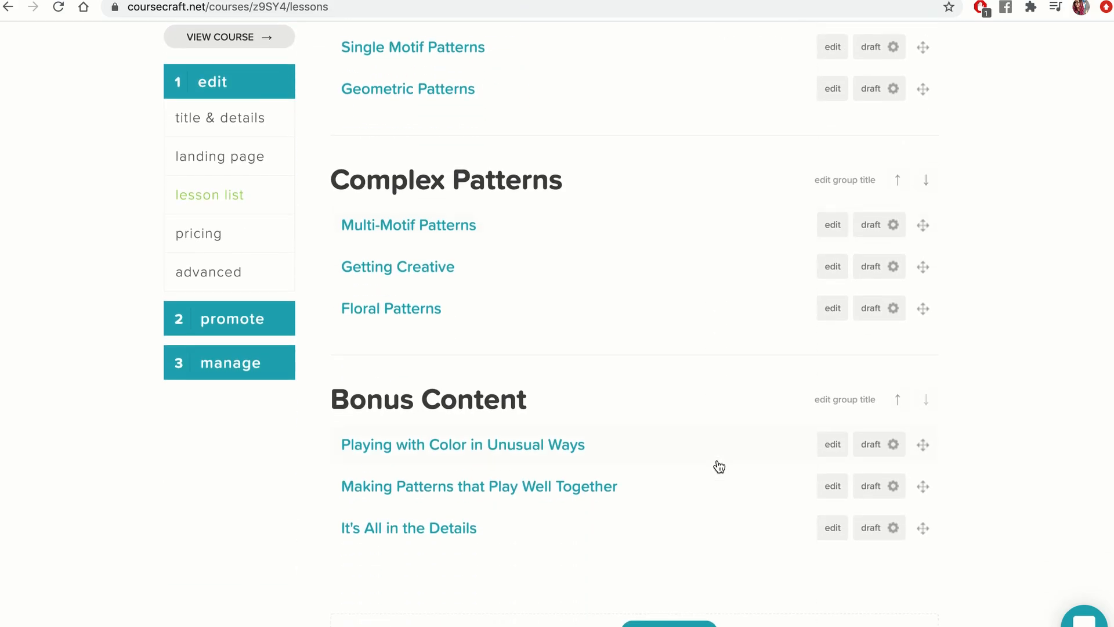
pyautogui.scroll(4, 720, 466)
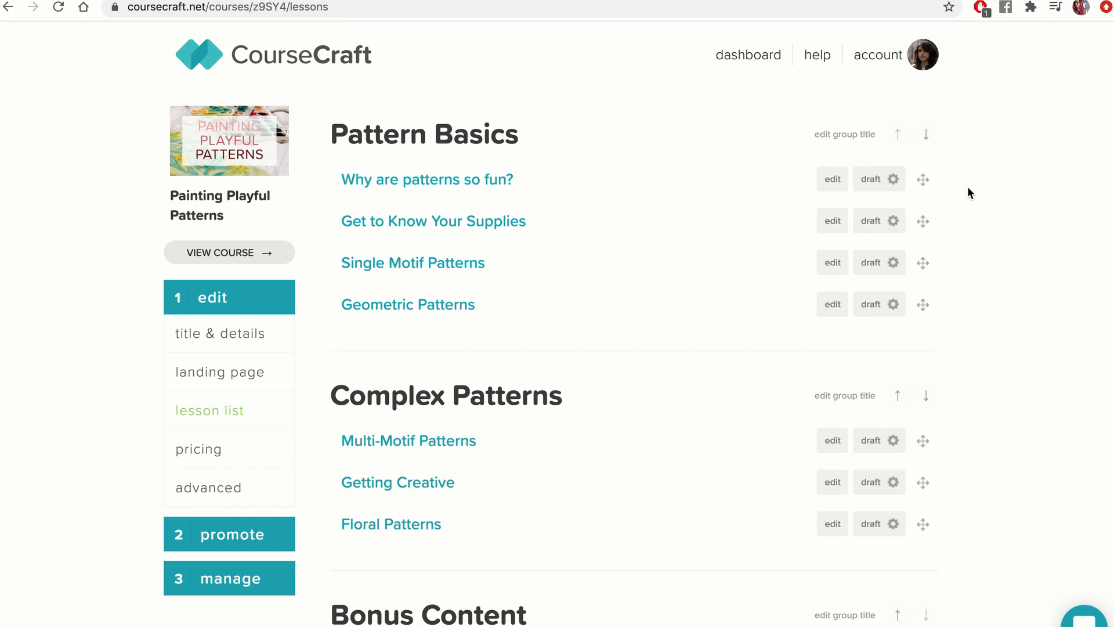
# Publish the lesson 'Why are patterns so fun?' manually.
pyautogui.click(894, 180)
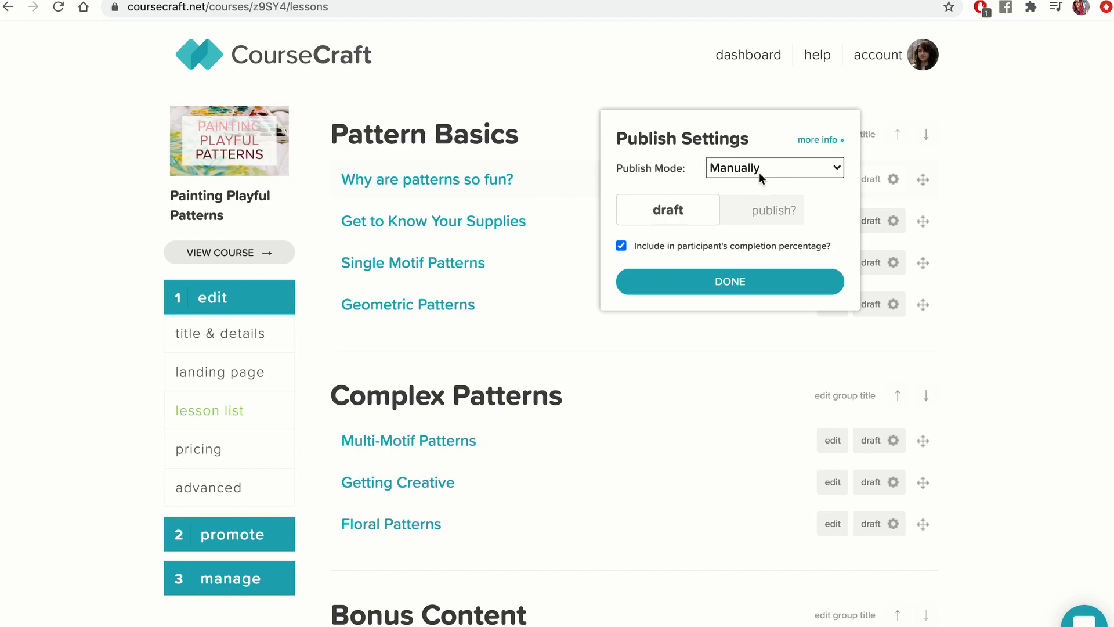
pyautogui.click(700, 209)
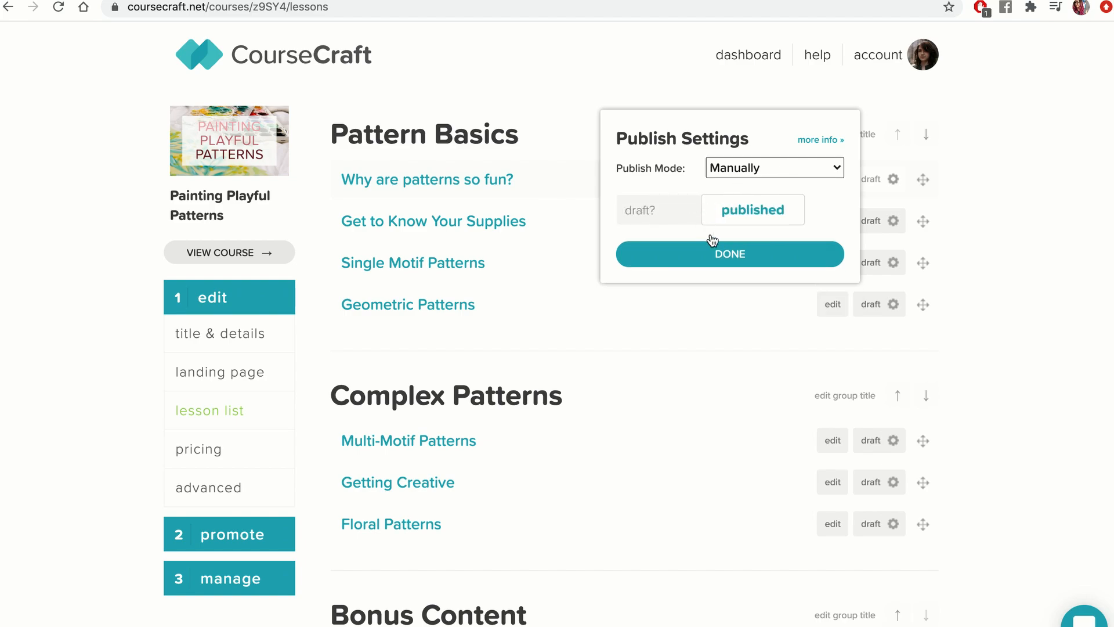
pyautogui.click(720, 258)
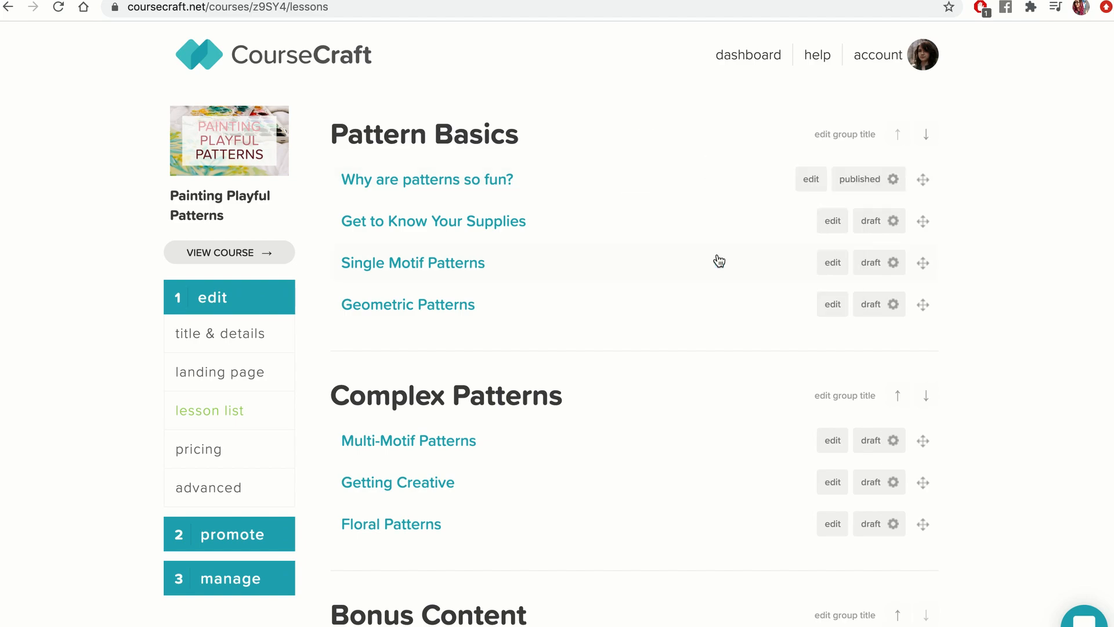
# Schedule 'Why are patterns so fun?' to publish on the specific date October 30, 2020.
pyautogui.click(894, 180)
pyautogui.click(788, 167)
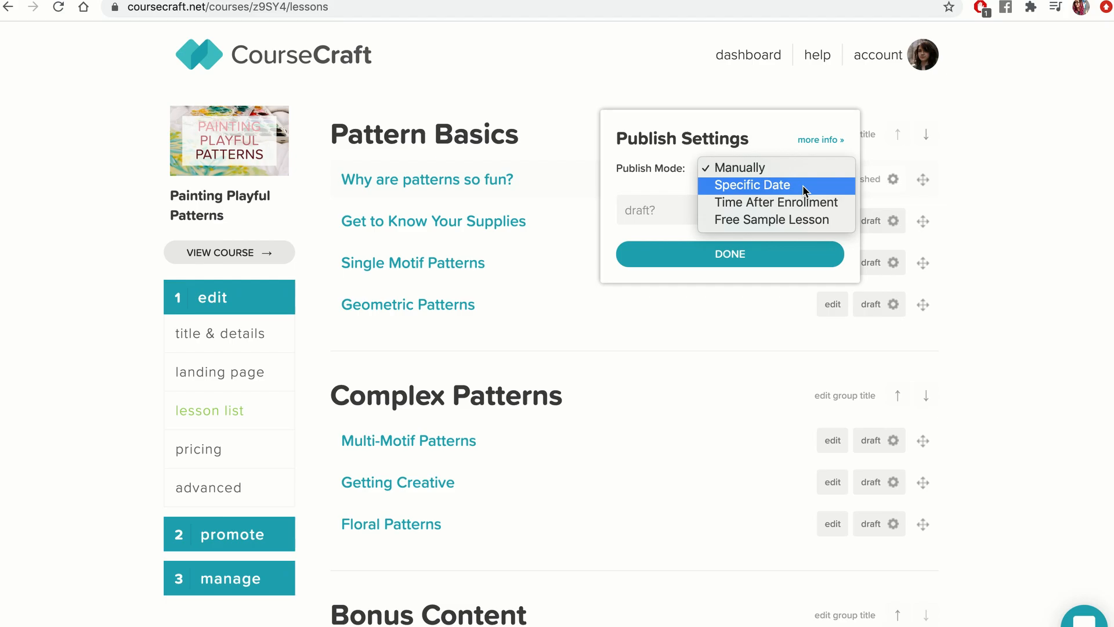
pyautogui.click(803, 186)
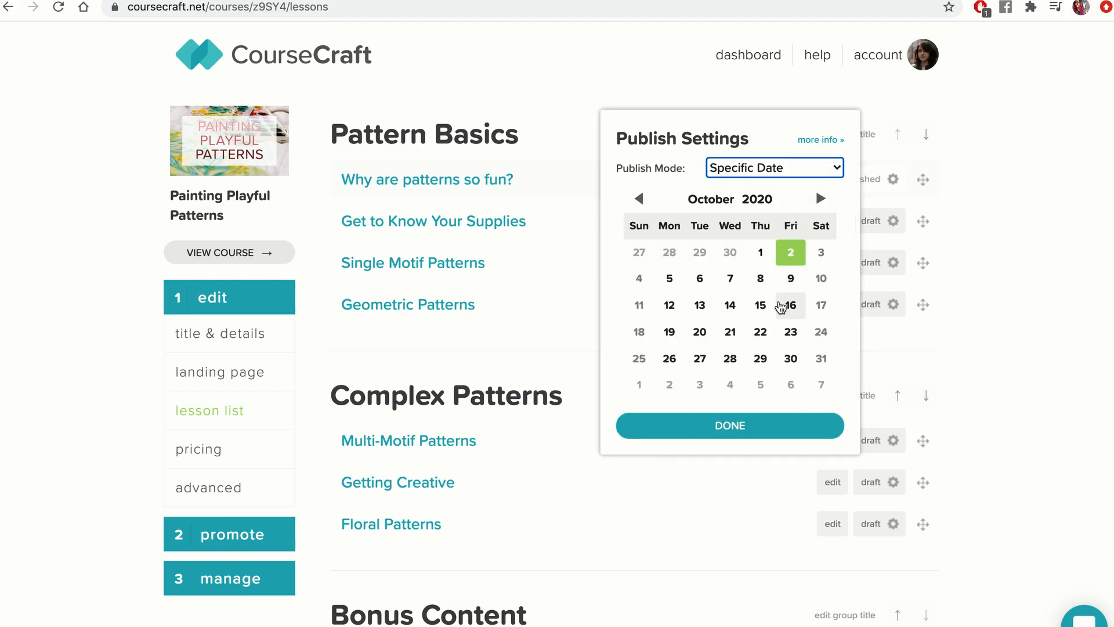
pyautogui.click(791, 360)
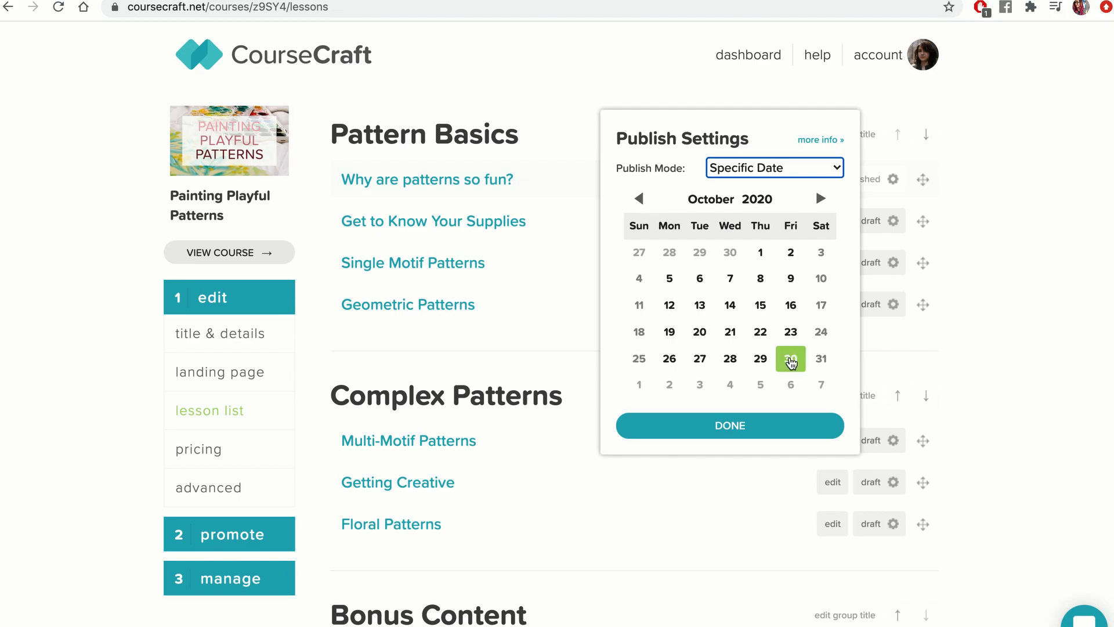
pyautogui.click(747, 429)
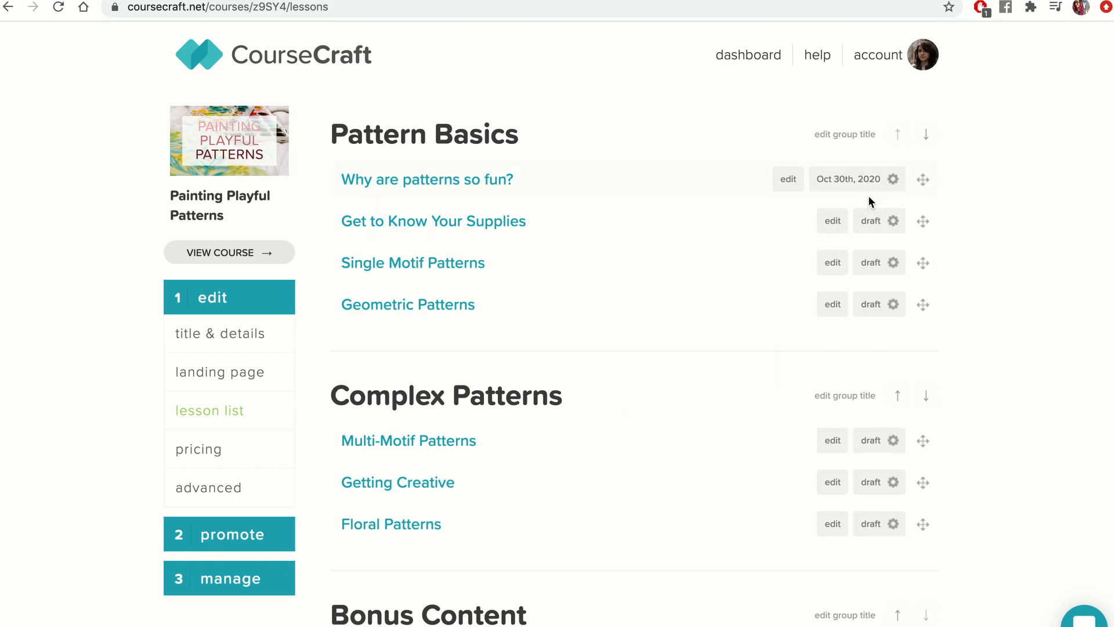
# Set 'Why are patterns so fun?' to publish 1 week after a participant enrolls.
pyautogui.click(893, 180)
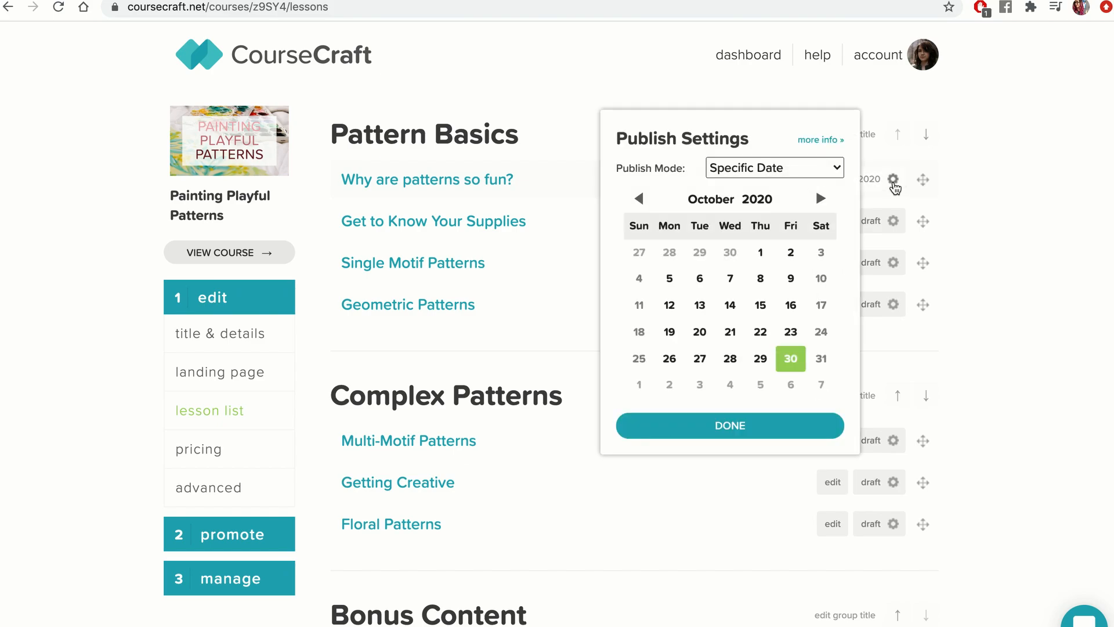
pyautogui.click(779, 169)
pyautogui.click(778, 184)
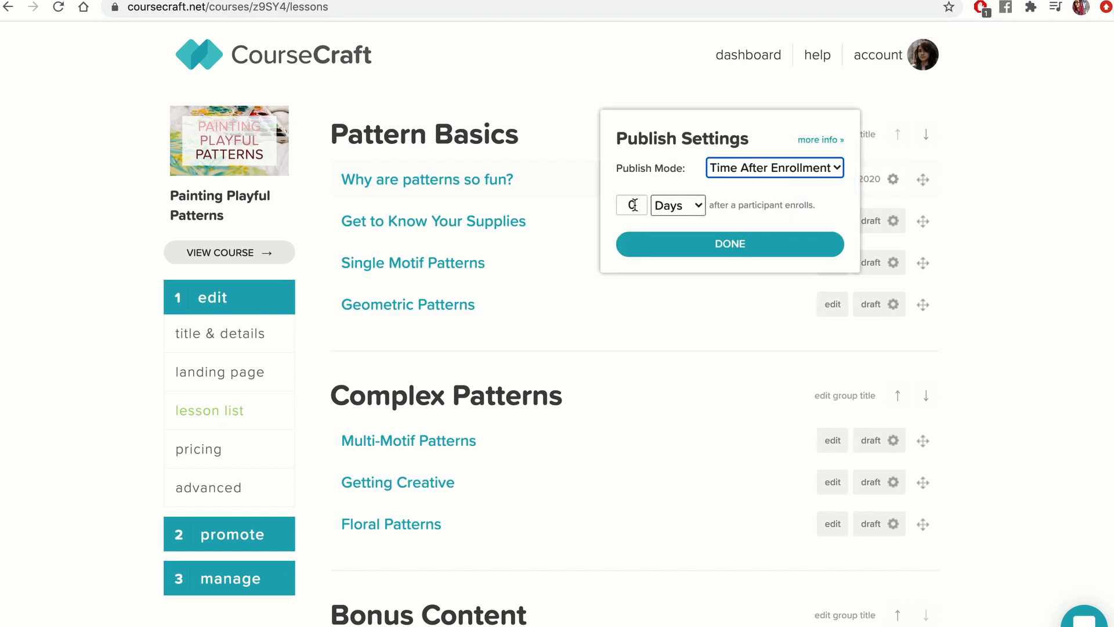
pyautogui.doubleClick(633, 205)
pyautogui.write('1')
pyautogui.click(682, 208)
pyautogui.click(687, 223)
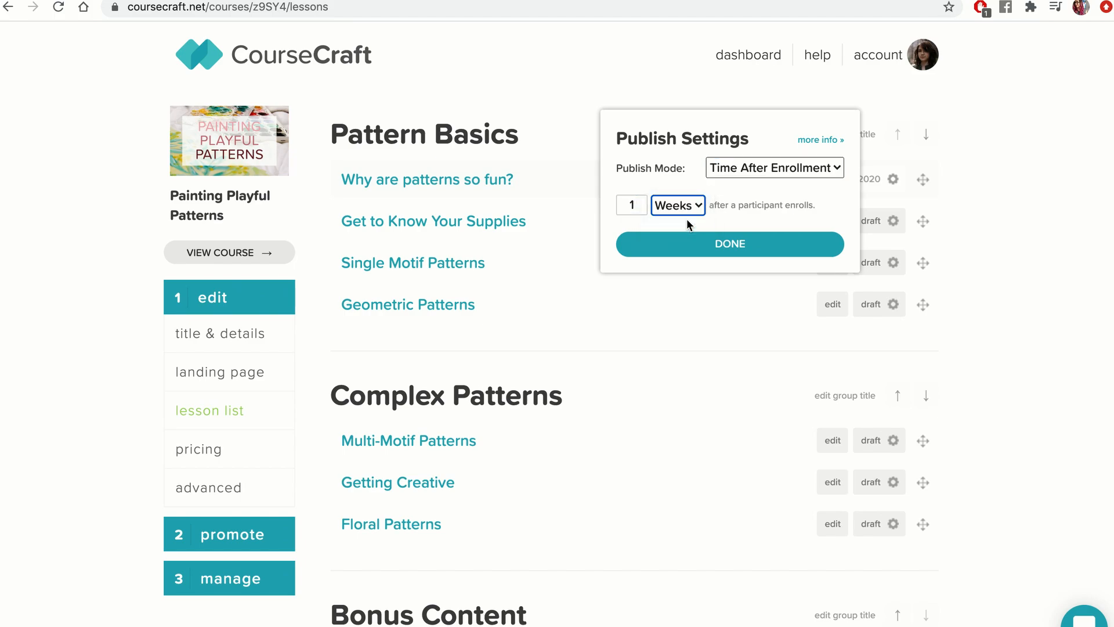
pyautogui.click(747, 244)
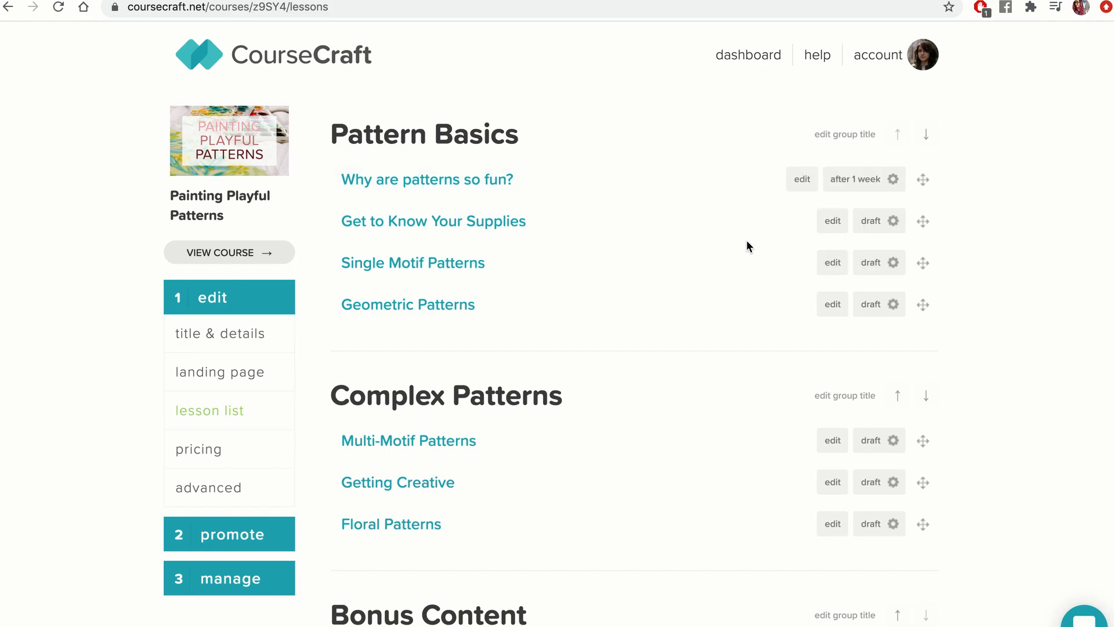
# Set 'Get to Know Your Supplies' to publish 2 weeks after a participant enrolls.
pyautogui.click(894, 220)
pyautogui.click(792, 175)
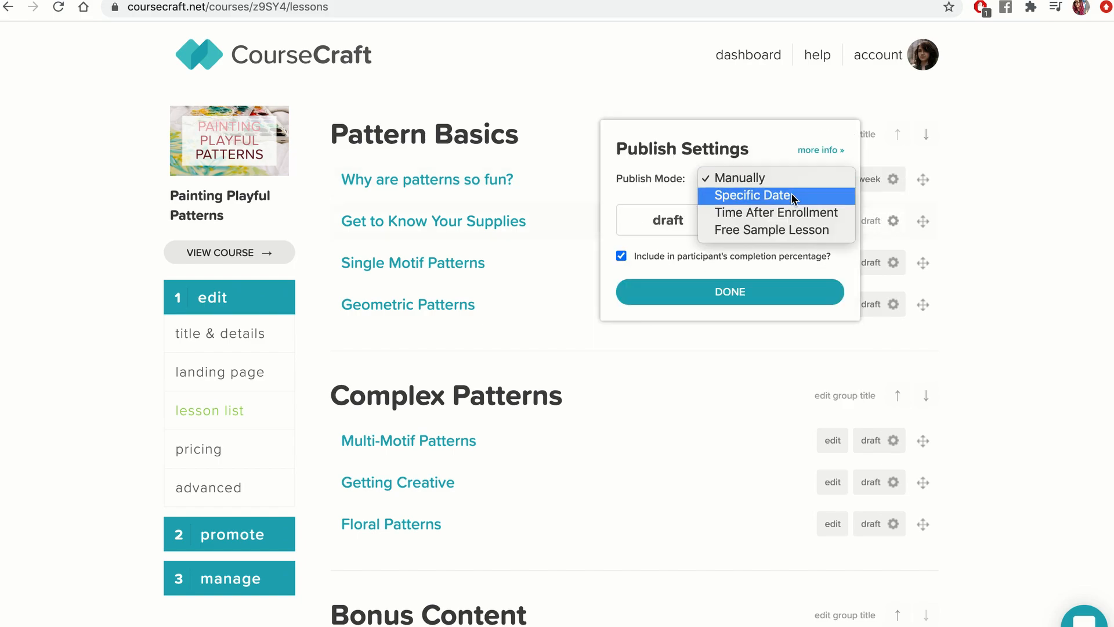
pyautogui.click(794, 213)
pyautogui.press('Tab')
pyautogui.write('2')
pyautogui.click(657, 235)
pyautogui.click(679, 253)
pyautogui.click(702, 274)
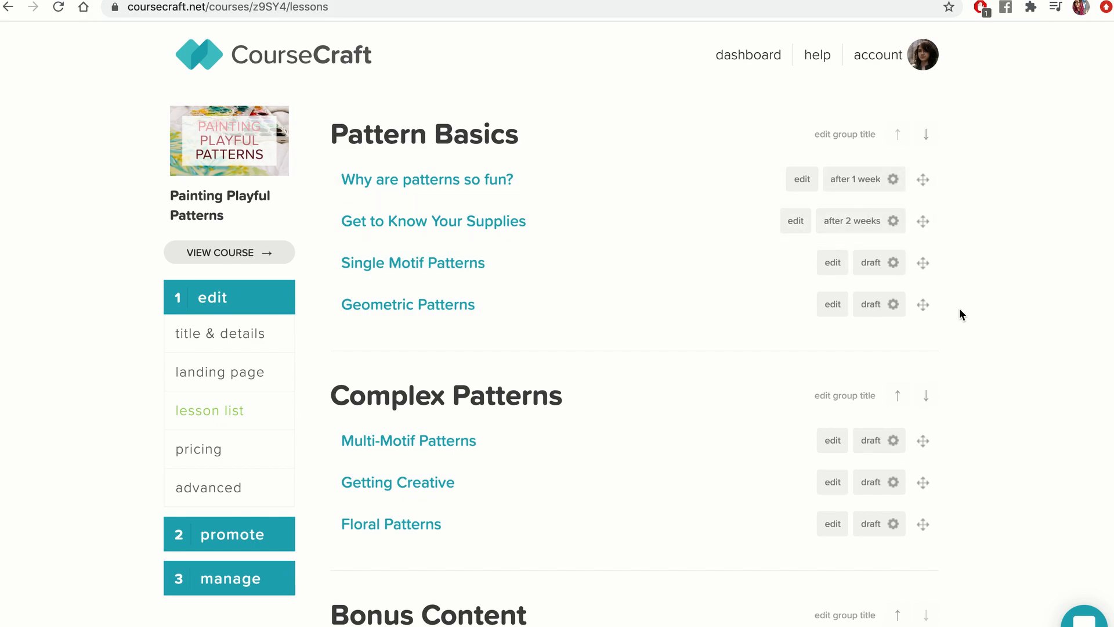
# Make 'Why are patterns so fun?' a Free Sample Lesson.
pyautogui.click(894, 180)
pyautogui.click(820, 169)
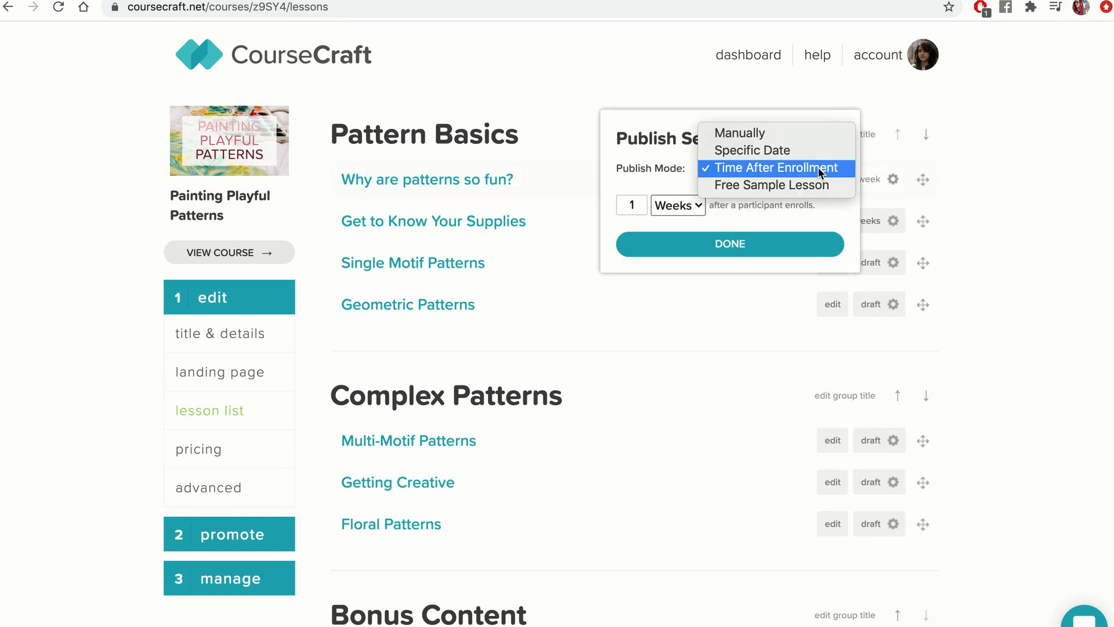
pyautogui.click(840, 187)
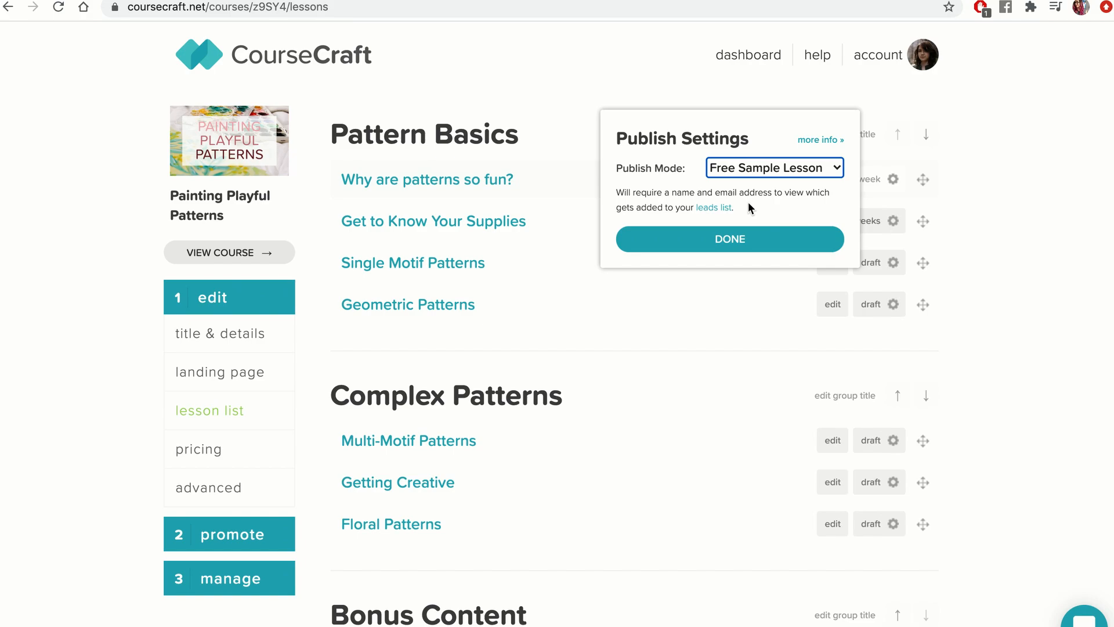
pyautogui.click(736, 239)
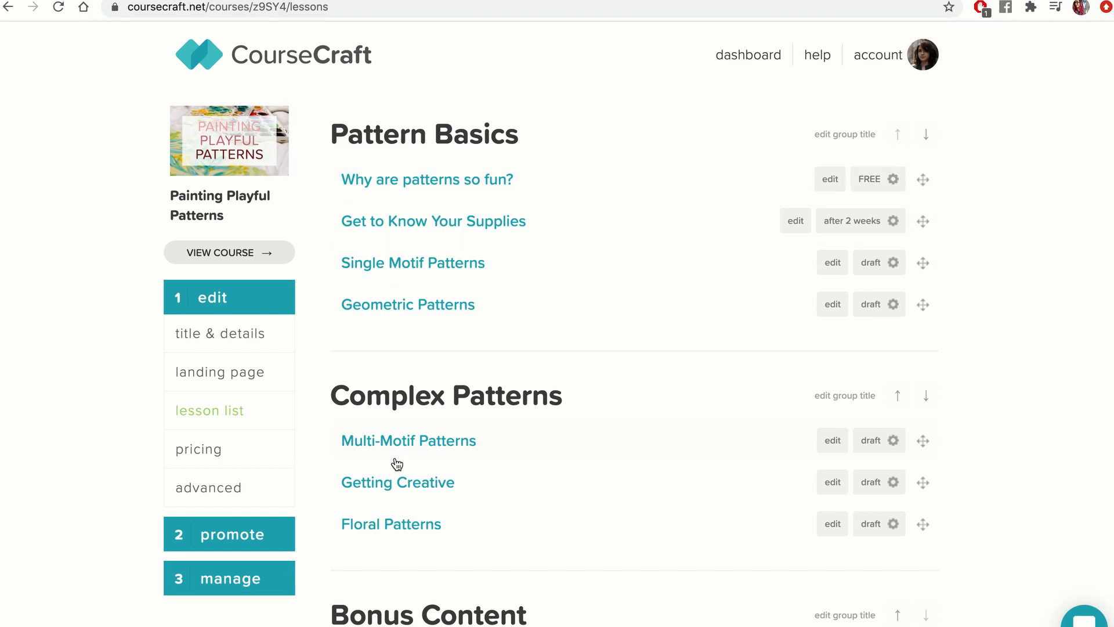
# Open the leads list in the course's manage section.
pyautogui.click(269, 576)
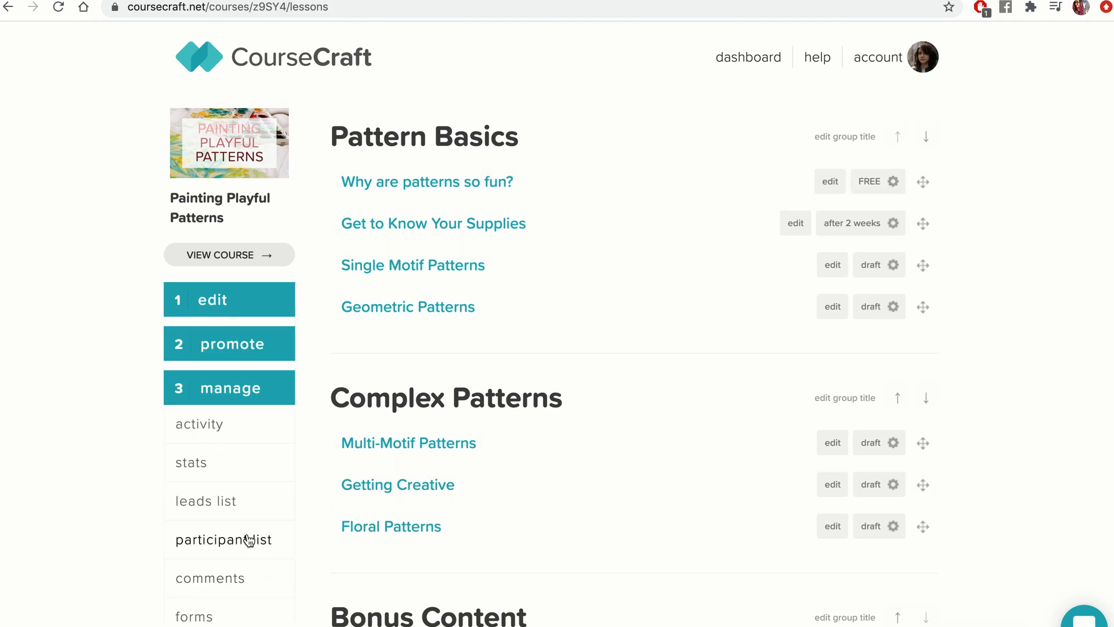
pyautogui.click(223, 509)
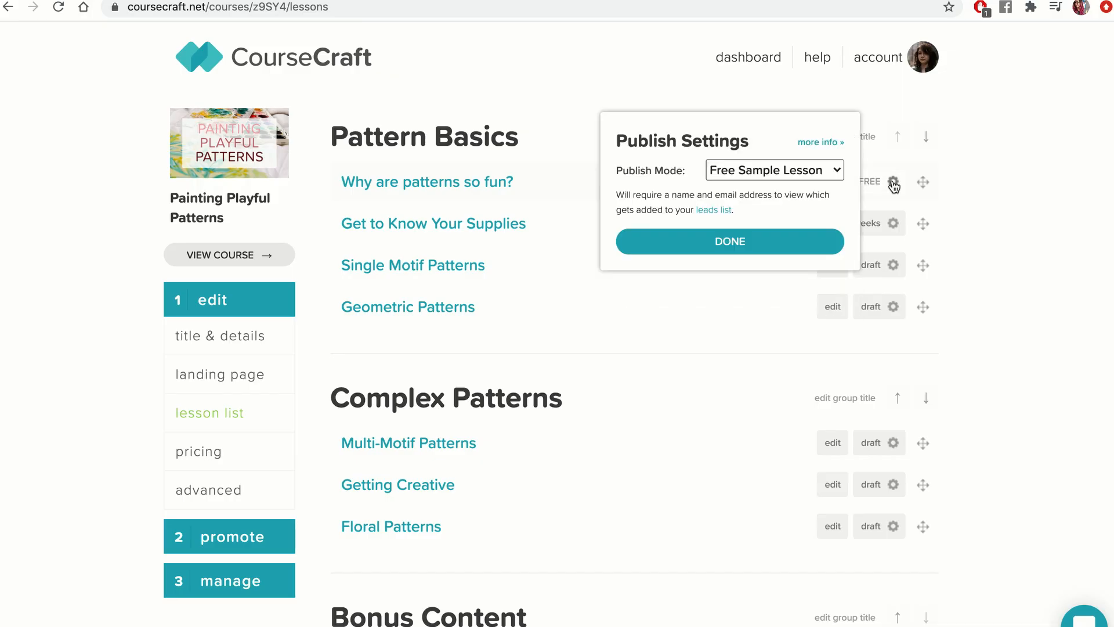
# Switch 'Why are patterns so fun?' back to manual publishing as published.
pyautogui.click(775, 170)
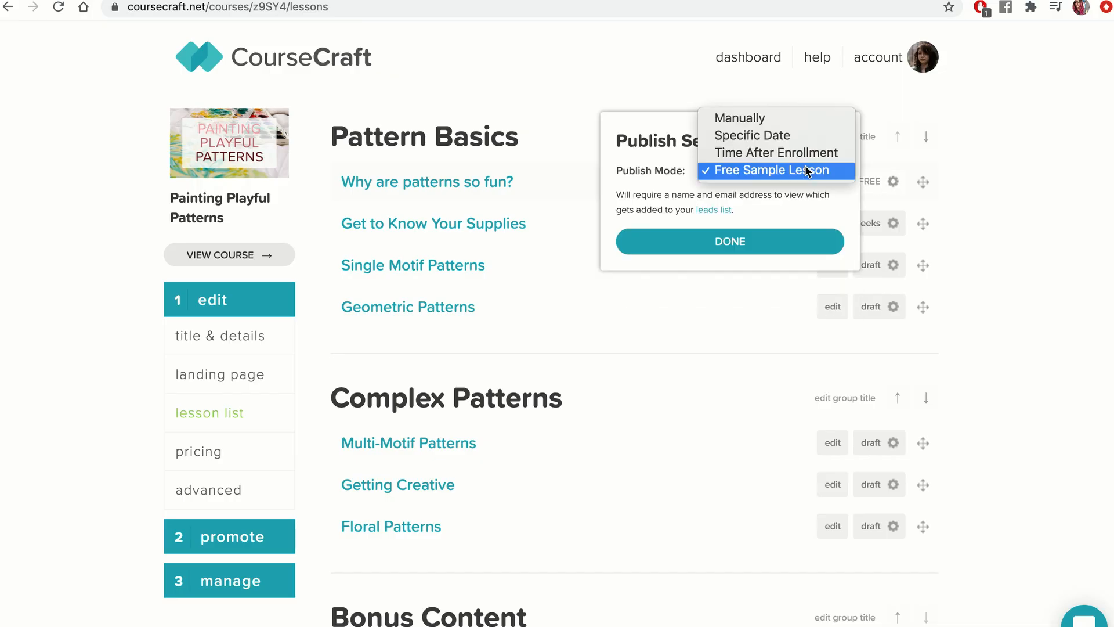
pyautogui.click(782, 121)
pyautogui.click(731, 287)
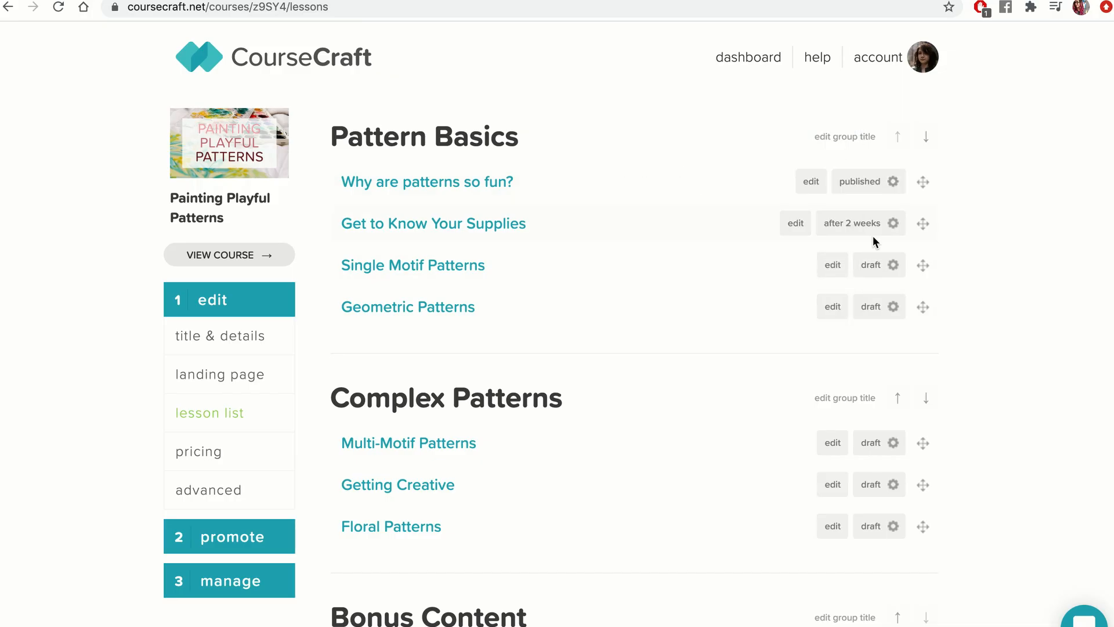
# Switch 'Get to Know Your Supplies' to manual publishing and mark it published.
pyautogui.click(893, 223)
pyautogui.click(804, 199)
pyautogui.click(792, 167)
pyautogui.click(757, 222)
pyautogui.click(722, 270)
# Publish 'Single Motif Patterns' and 'Geometric Patterns' manually.
pyautogui.click(892, 264)
pyautogui.click(736, 264)
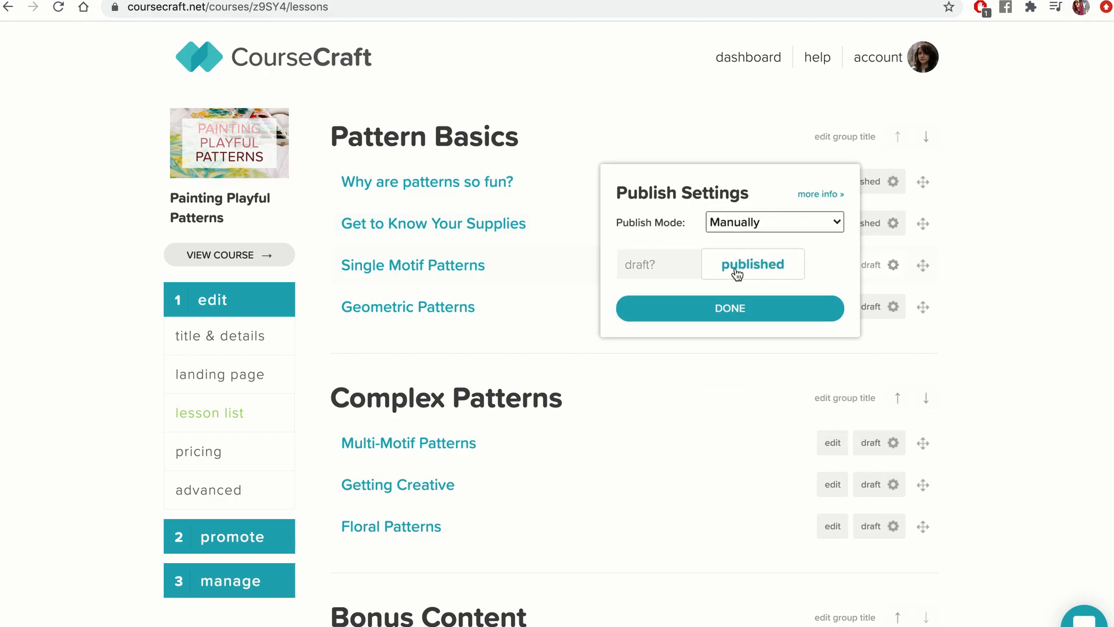
pyautogui.click(730, 335)
pyautogui.click(893, 307)
pyautogui.click(764, 309)
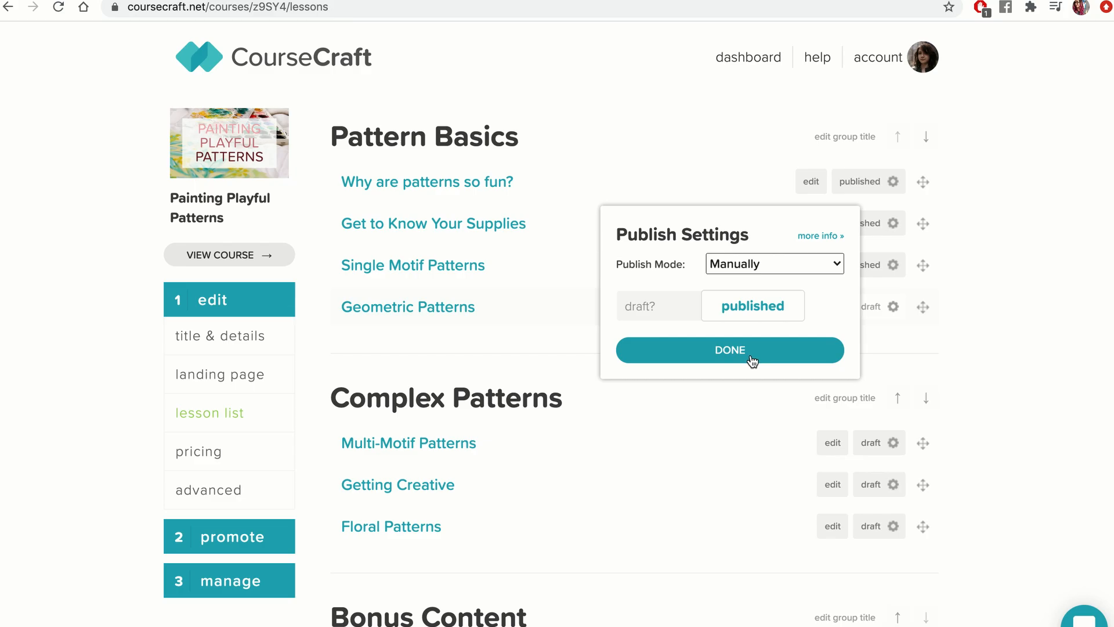
pyautogui.click(751, 351)
# Publish the three Complex Patterns lessons manually: Multi-Motif Patterns, Getting Creative and Floral Patterns.
pyautogui.click(893, 443)
pyautogui.click(775, 446)
pyautogui.click(771, 486)
pyautogui.click(893, 485)
pyautogui.click(787, 487)
pyautogui.click(754, 525)
pyautogui.click(893, 528)
pyautogui.click(775, 528)
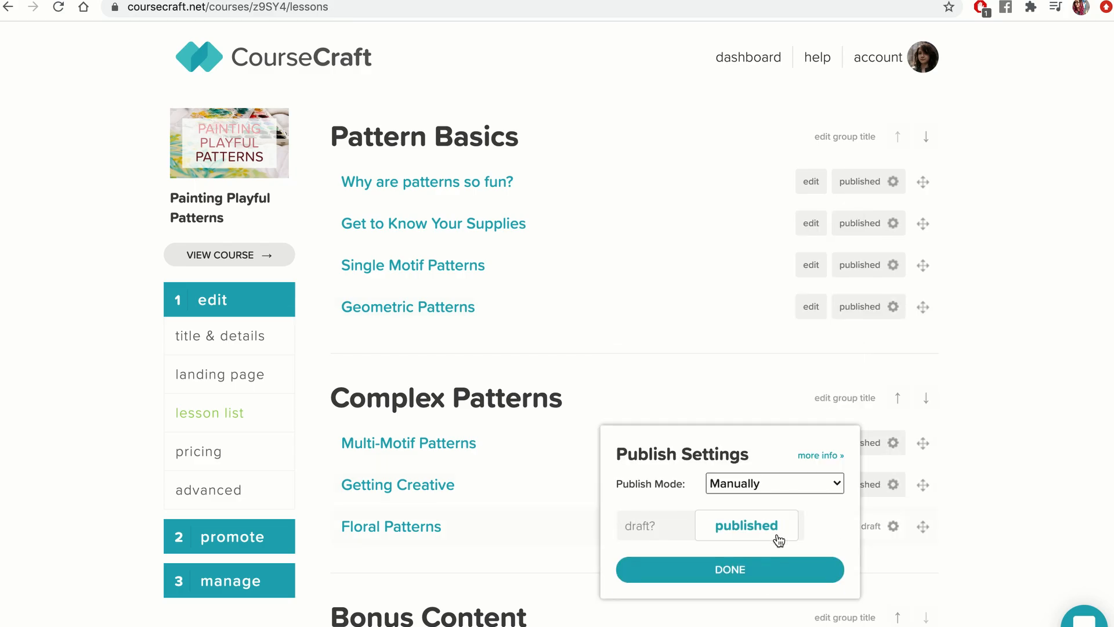
pyautogui.click(763, 595)
# Publish the three Bonus Content lessons manually.
pyautogui.scroll(-7, 894, 589)
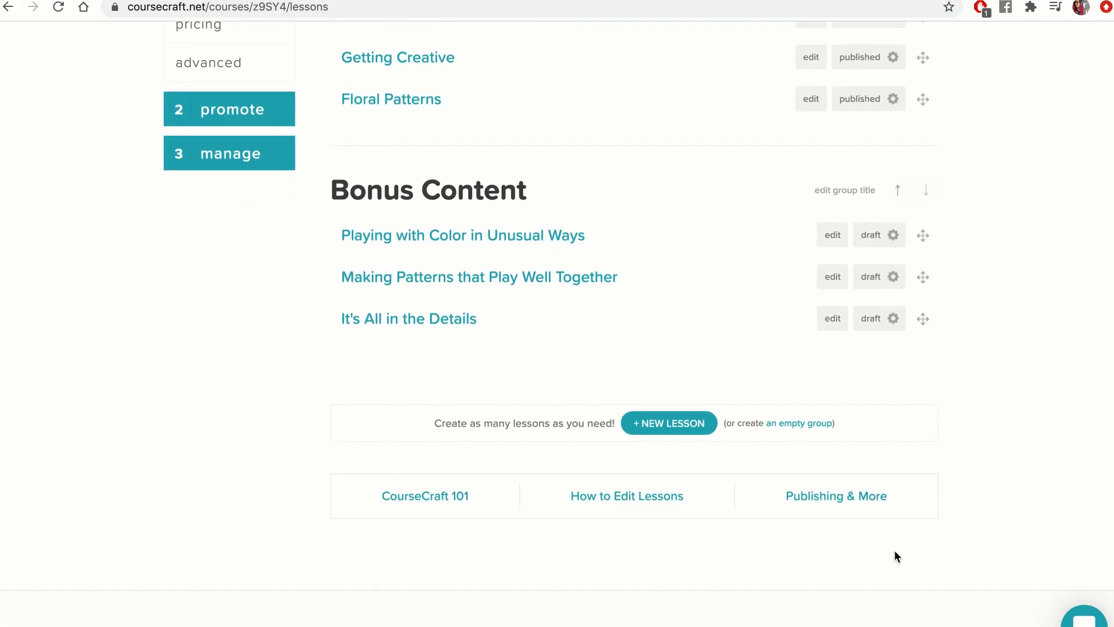
pyautogui.click(893, 235)
pyautogui.click(776, 238)
pyautogui.click(776, 279)
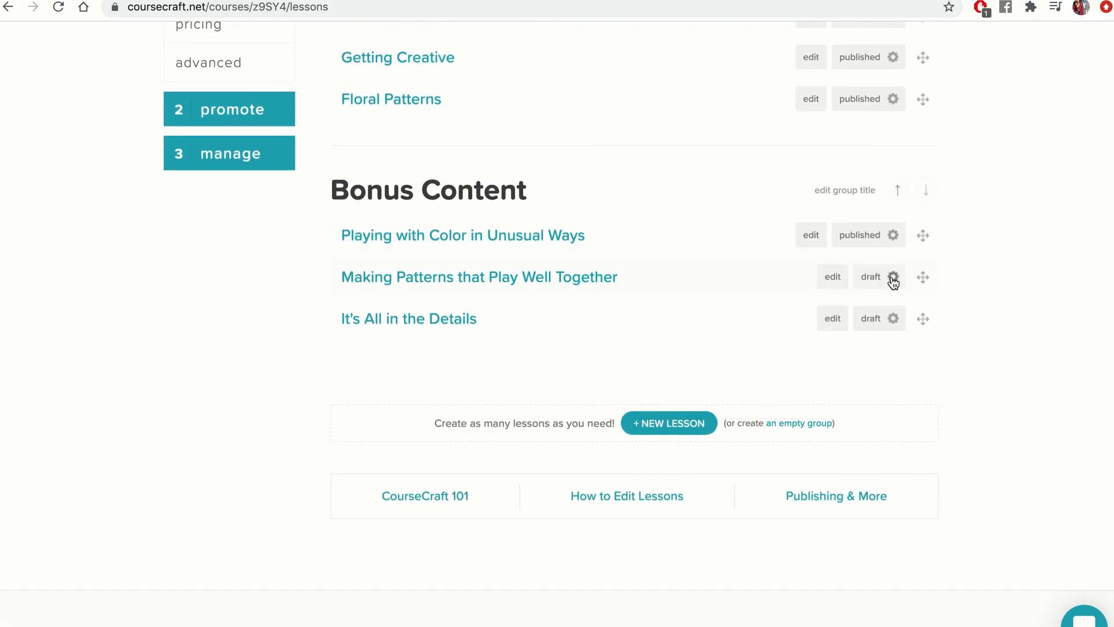
pyautogui.click(893, 276)
pyautogui.click(777, 282)
pyautogui.click(769, 321)
pyautogui.click(893, 319)
pyautogui.click(753, 316)
pyautogui.click(774, 363)
# Make 'Why are patterns so fun?' a Free Sample Lesson.
pyautogui.scroll(7, 754, 343)
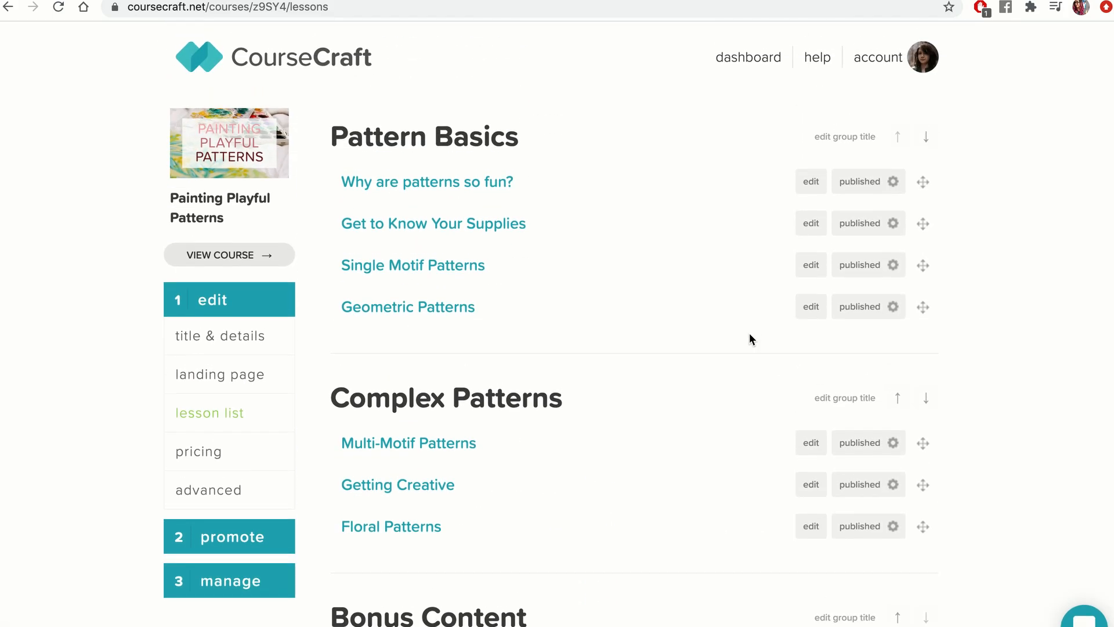
pyautogui.click(894, 182)
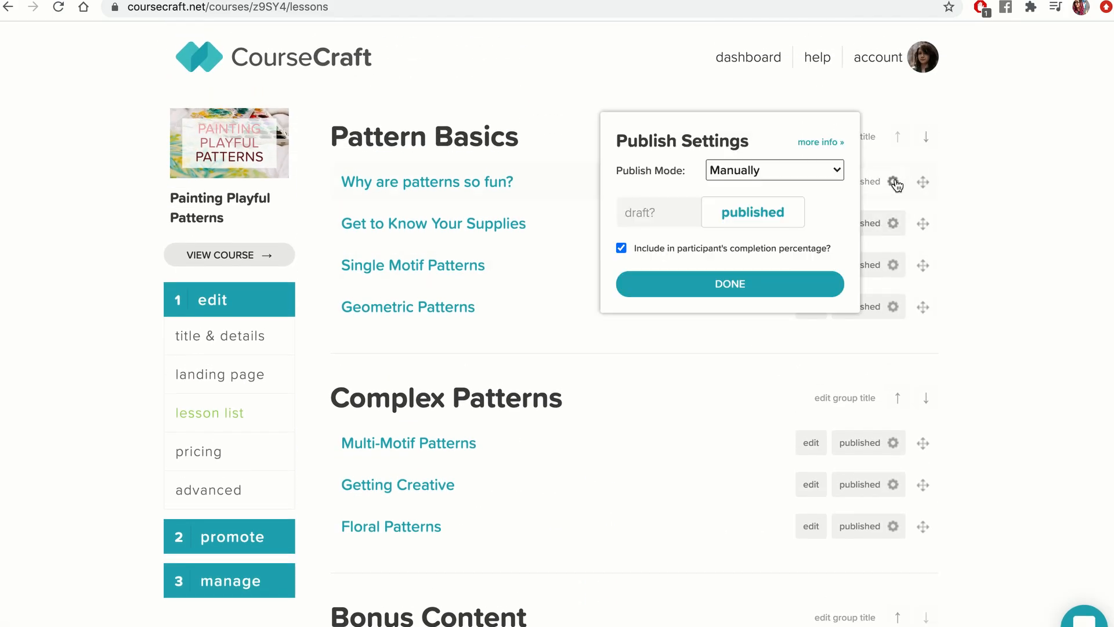
pyautogui.click(796, 169)
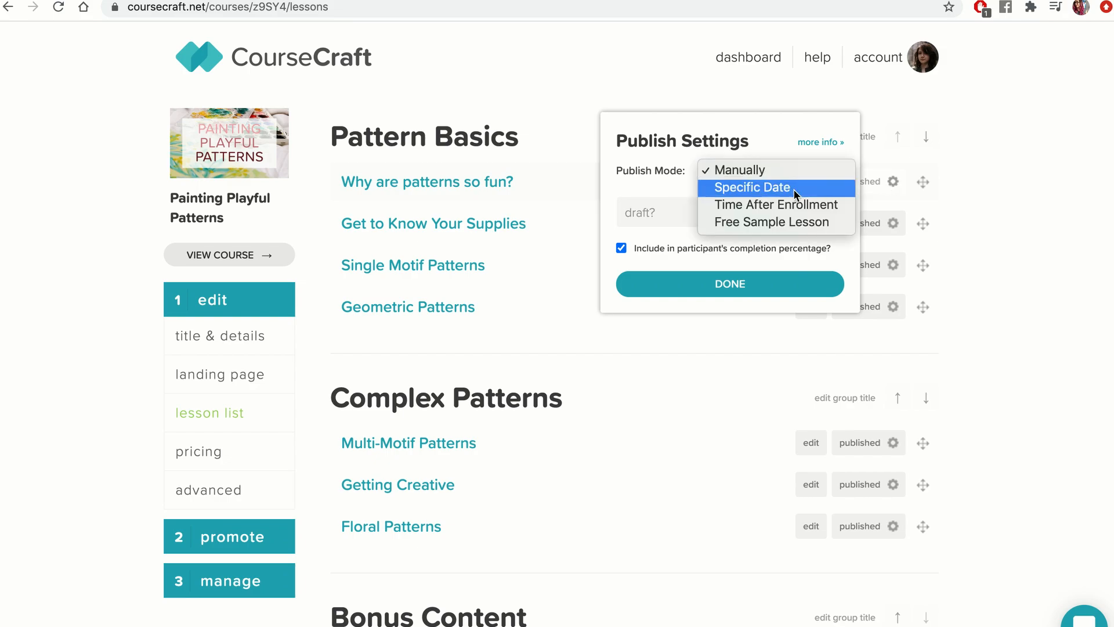
pyautogui.click(794, 224)
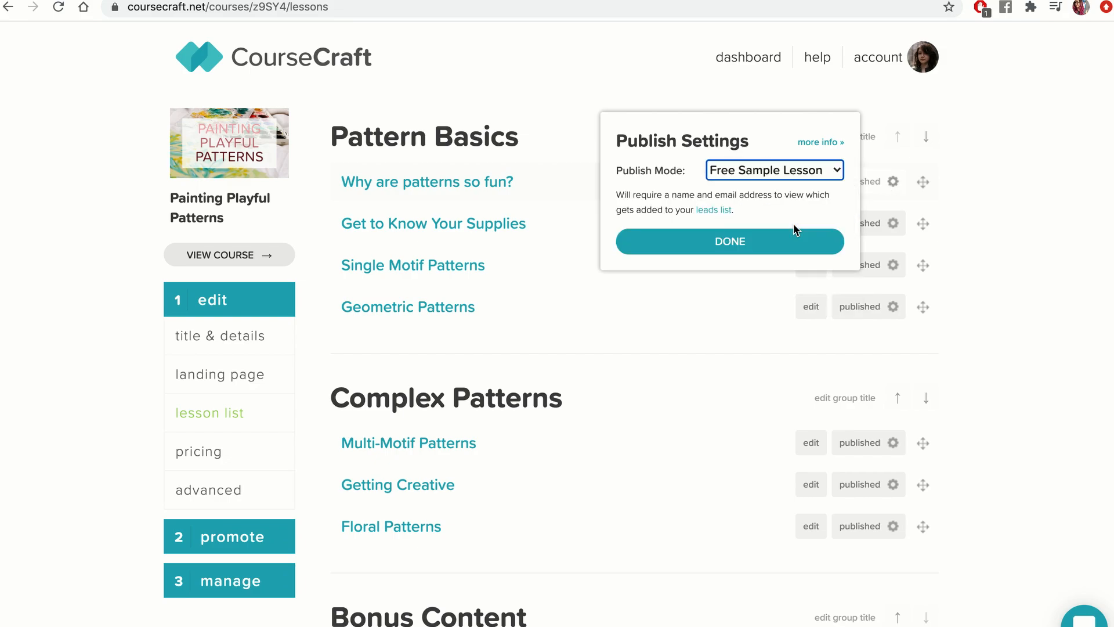
pyautogui.click(764, 246)
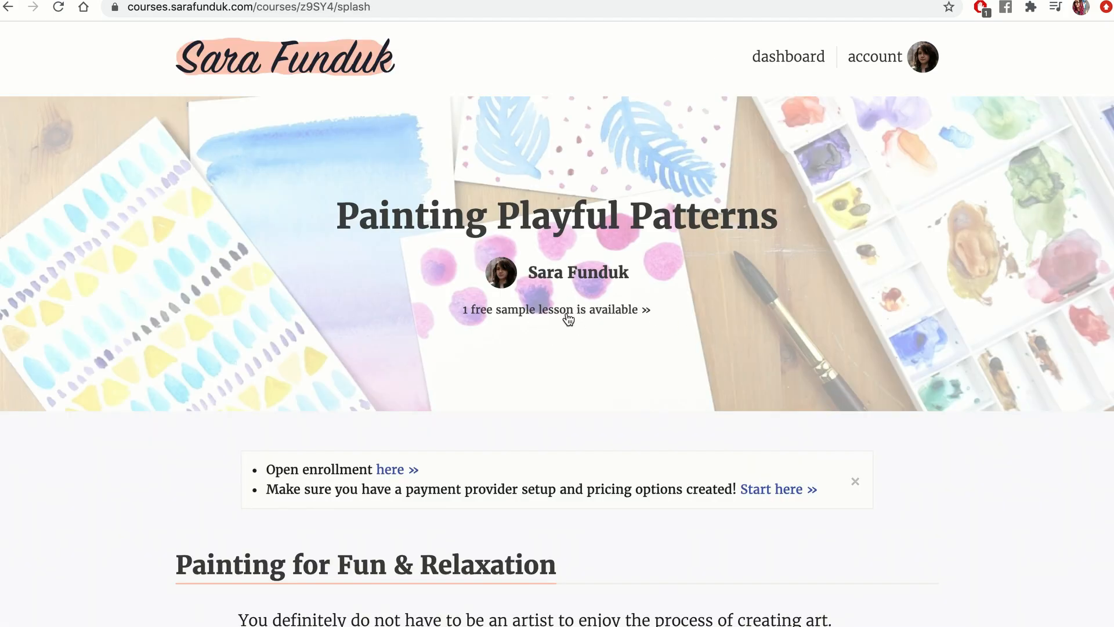
# Examine the course landing page's table of contents for the free sample lesson.
pyautogui.scroll(-12, 567, 308)
pyautogui.scroll(-3, 567, 308)
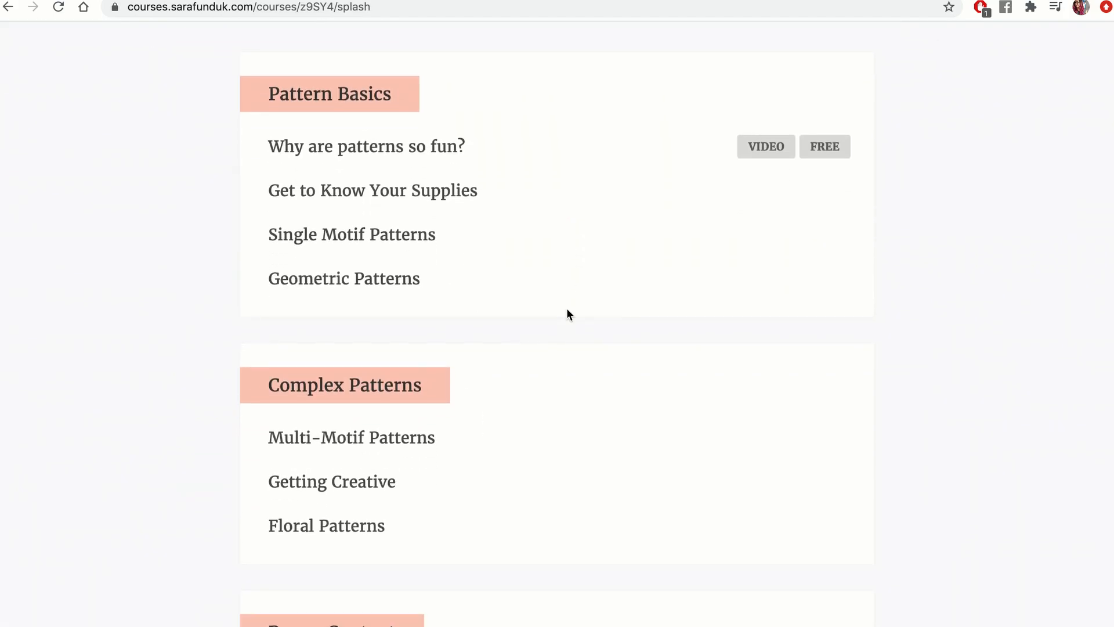
pyautogui.scroll(3, 567, 308)
pyautogui.scroll(-1, 567, 309)
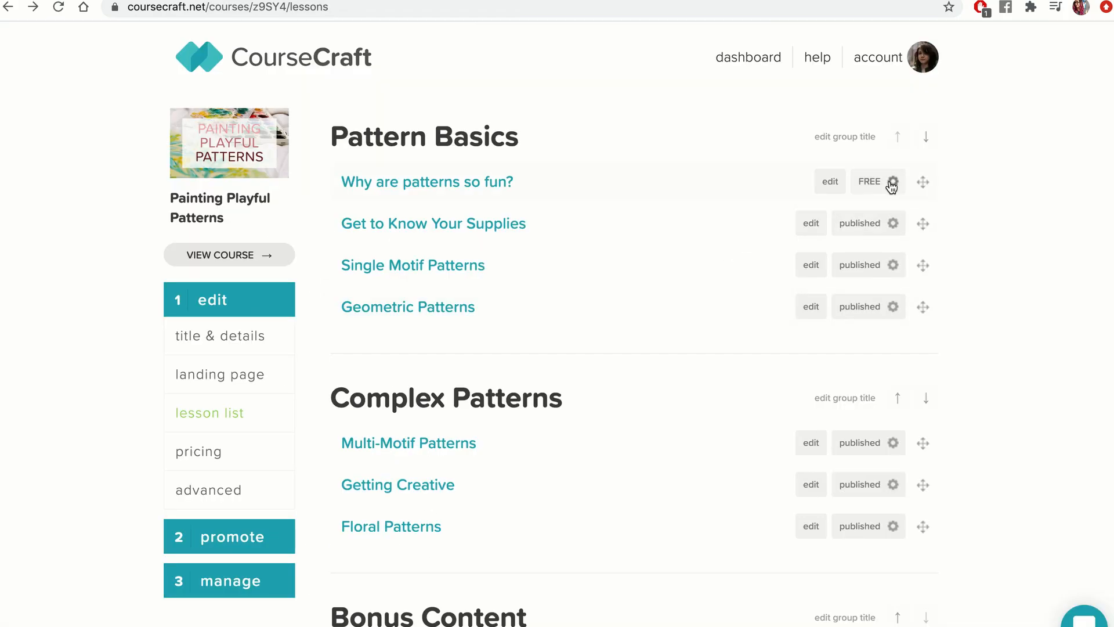
# Schedule 'Why are patterns so fun?' to publish on a Specific Date of January 1, 2021.
pyautogui.click(890, 182)
pyautogui.click(792, 170)
pyautogui.click(781, 135)
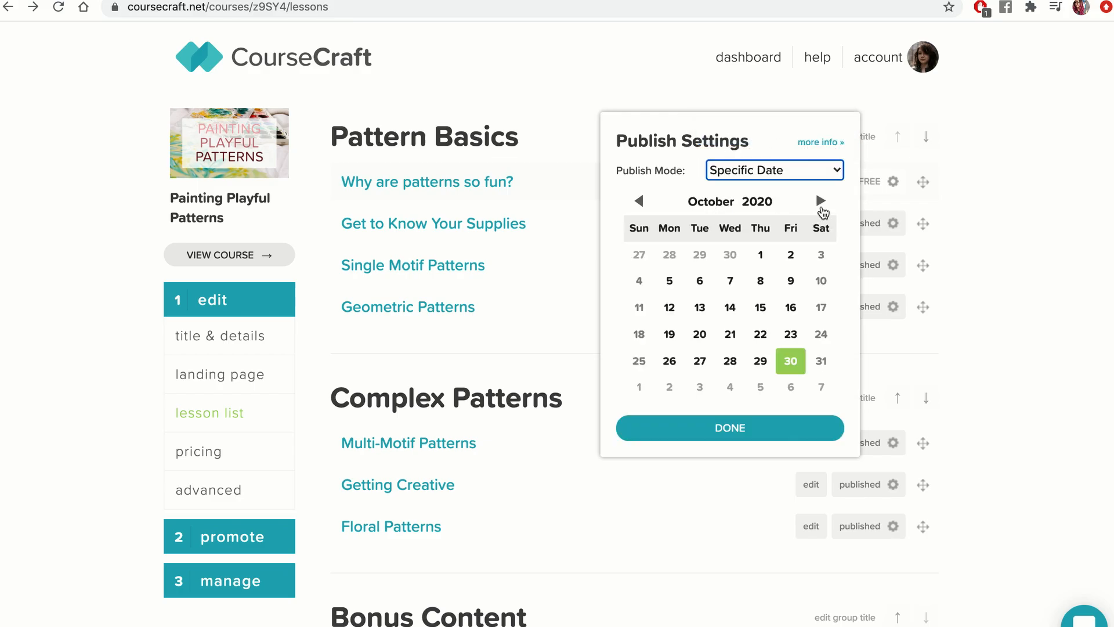
pyautogui.click(821, 201)
pyautogui.click(820, 200)
pyautogui.click(821, 200)
pyautogui.click(790, 254)
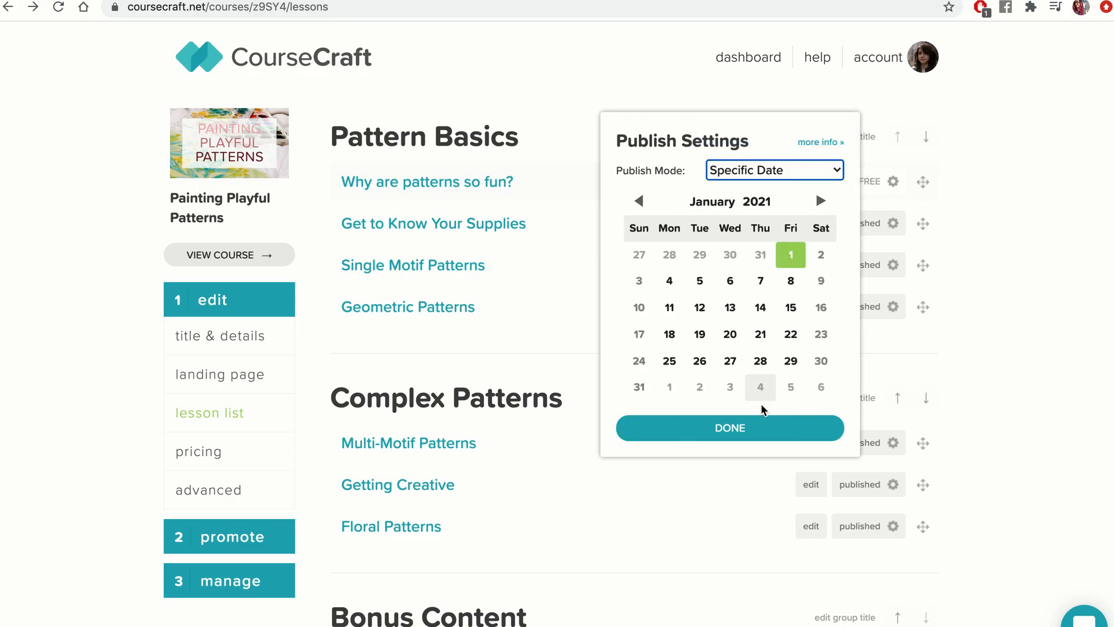
pyautogui.click(755, 427)
# Schedule 'Get to Know Your Supplies' to publish on January 1, 2021.
pyautogui.click(869, 223)
pyautogui.click(819, 186)
pyautogui.click(806, 195)
pyautogui.click(820, 200)
pyautogui.click(821, 201)
pyautogui.click(821, 201)
pyautogui.click(789, 256)
pyautogui.click(744, 430)
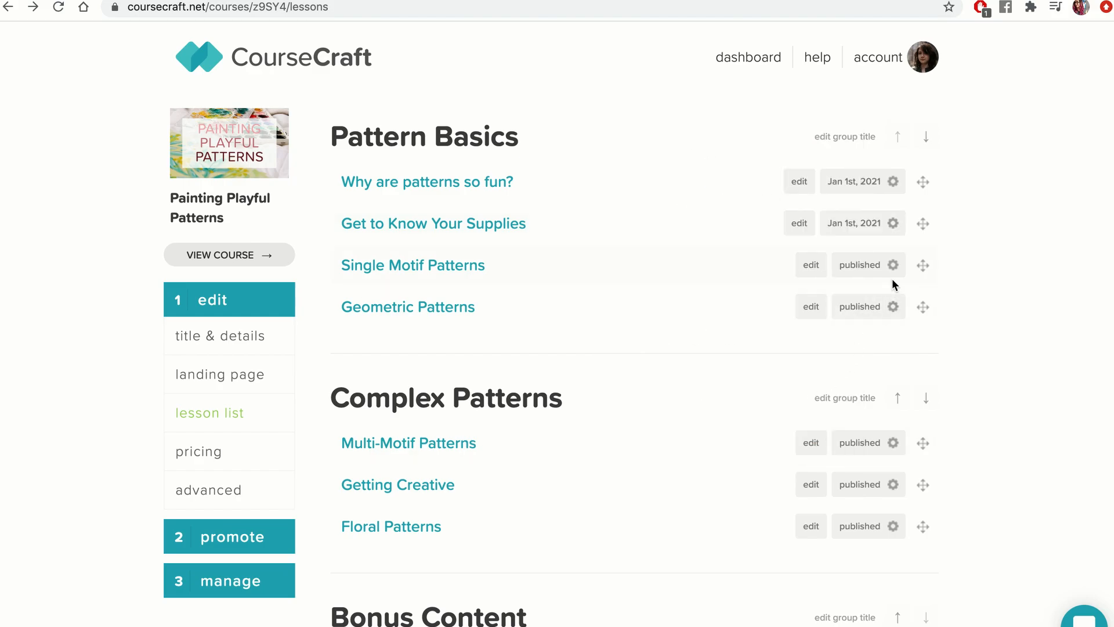
# Schedule 'Single Motif Patterns' to publish on January 1, 2021.
pyautogui.click(869, 265)
pyautogui.click(799, 224)
pyautogui.click(798, 238)
pyautogui.click(820, 201)
pyautogui.click(821, 201)
pyautogui.click(821, 201)
pyautogui.click(790, 254)
pyautogui.click(743, 435)
# Schedule 'Geometric Patterns' to publish on January 1, 2021.
pyautogui.click(894, 308)
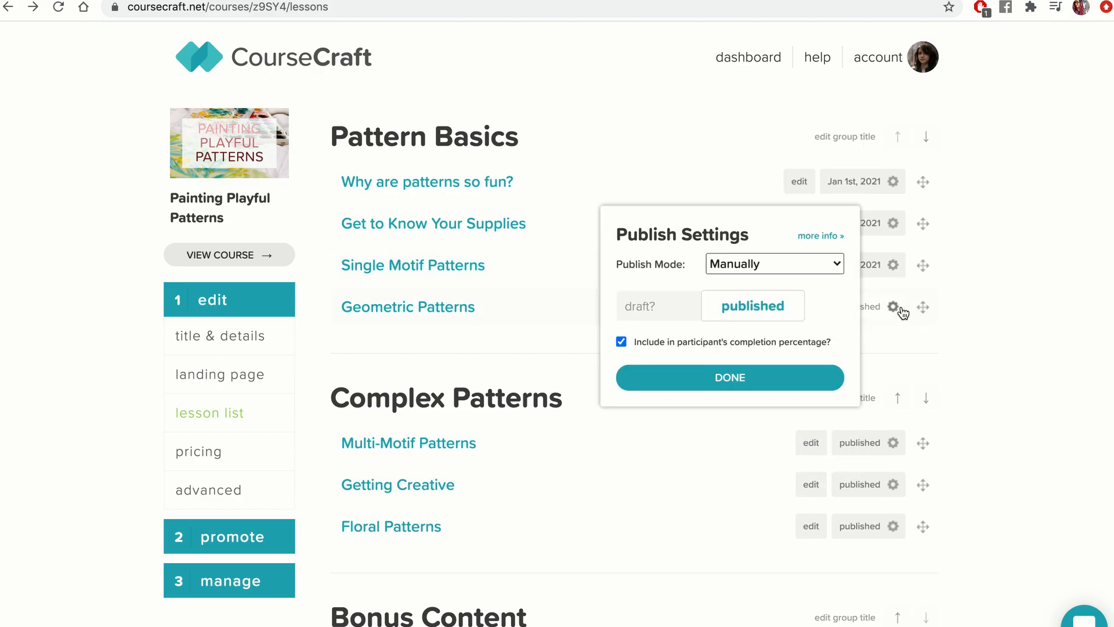
pyautogui.click(812, 263)
pyautogui.click(805, 283)
pyautogui.click(821, 223)
pyautogui.click(821, 223)
pyautogui.click(820, 223)
pyautogui.click(791, 276)
pyautogui.click(752, 447)
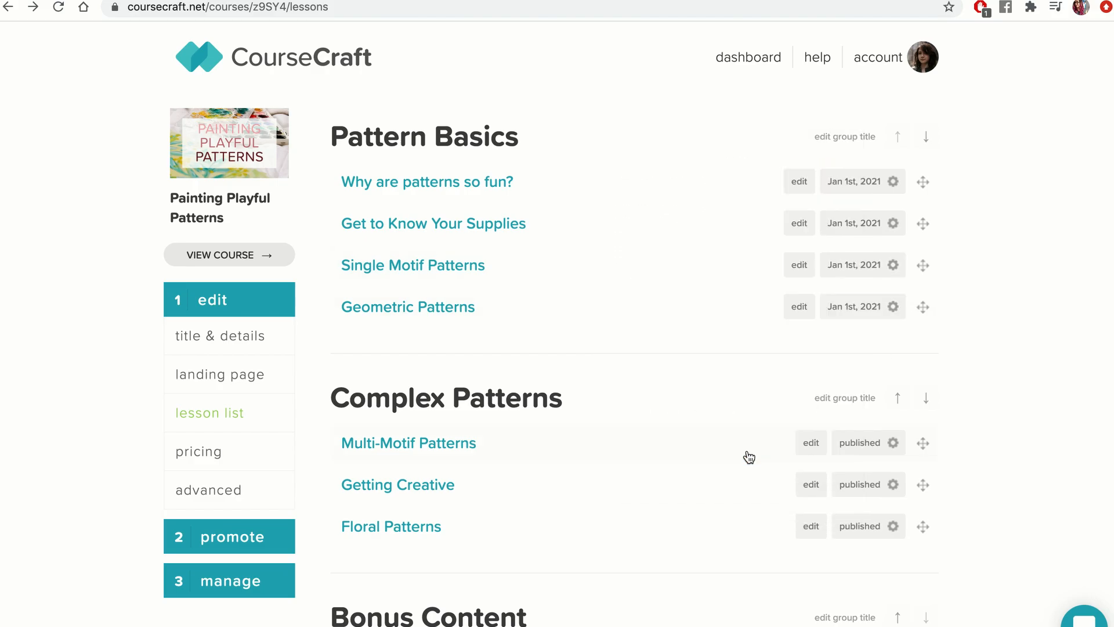
# Schedule 'Multi-Motif Patterns' to publish on January 1, 2021.
pyautogui.click(894, 443)
pyautogui.click(800, 402)
pyautogui.click(800, 402)
pyautogui.click(795, 427)
pyautogui.click(821, 358)
pyautogui.click(820, 359)
pyautogui.click(820, 358)
pyautogui.click(791, 413)
pyautogui.click(729, 587)
# Schedule 'Getting Creative' to publish on January 1, 2021.
pyautogui.scroll(-6, 885, 497)
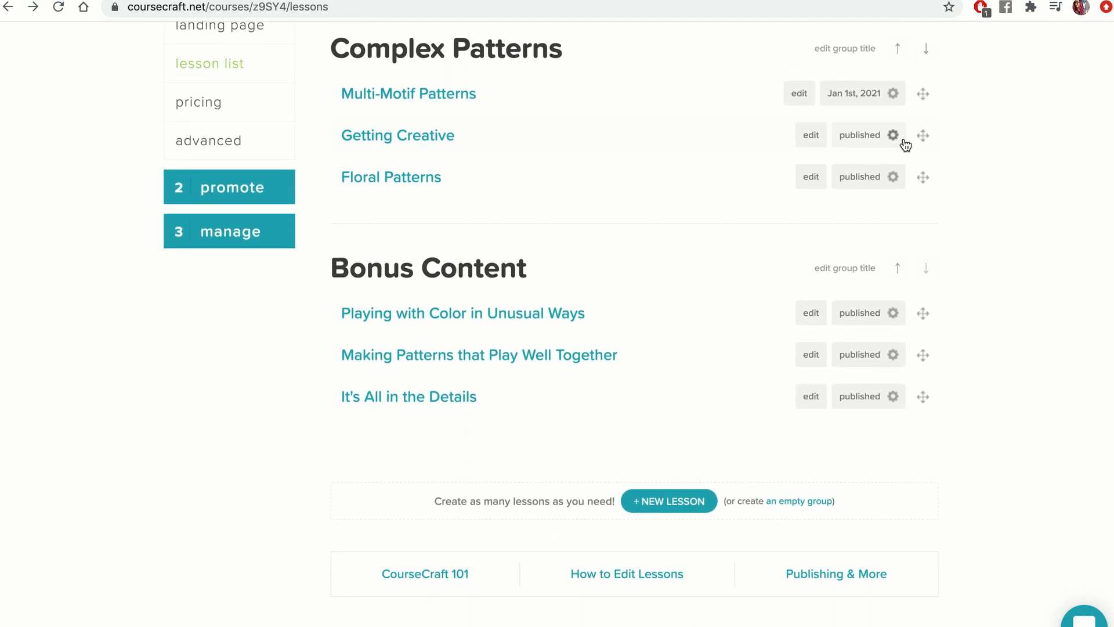
pyautogui.click(893, 136)
pyautogui.click(807, 94)
pyautogui.click(803, 109)
pyautogui.click(821, 51)
pyautogui.click(820, 52)
pyautogui.click(821, 51)
pyautogui.click(790, 106)
pyautogui.click(740, 279)
# Schedule 'Floral Patterns' to publish on January 1, 2021.
pyautogui.click(894, 177)
pyautogui.click(771, 132)
pyautogui.click(786, 149)
pyautogui.click(819, 93)
pyautogui.click(820, 93)
pyautogui.click(819, 93)
pyautogui.click(790, 147)
pyautogui.click(732, 320)
# Schedule the three Bonus Content lessons to publish on a Specific Date of January 1, 2021.
pyautogui.click(894, 313)
pyautogui.click(795, 270)
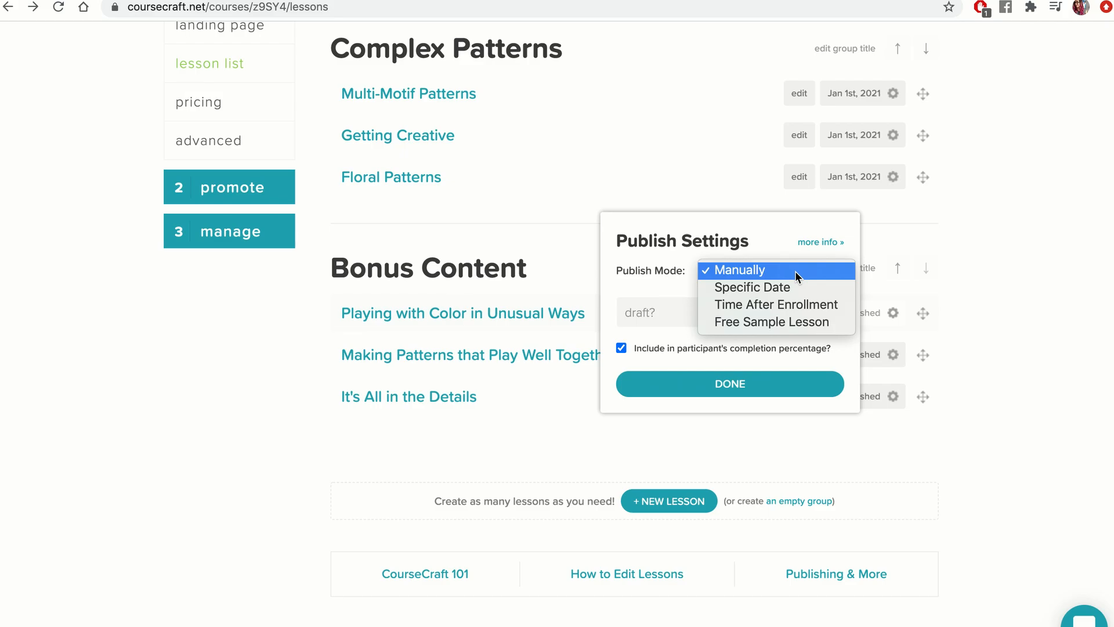
pyautogui.click(794, 281)
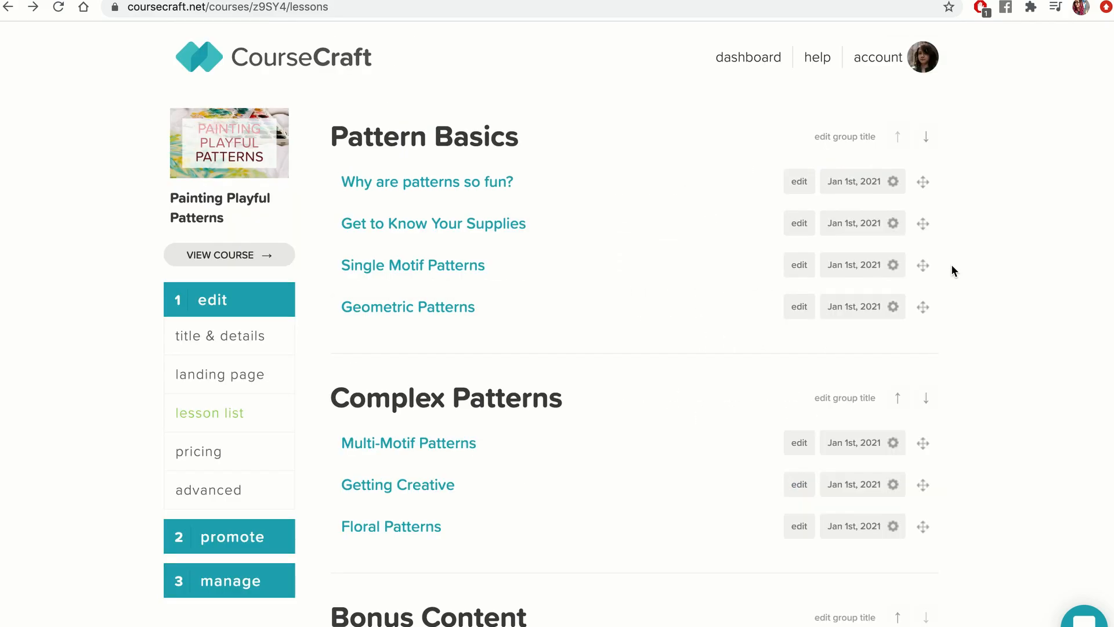
# Create a new lesson titled 'Welcome!' in the Pattern Basics group and move it to the top of that group.
pyautogui.scroll(-8, 952, 264)
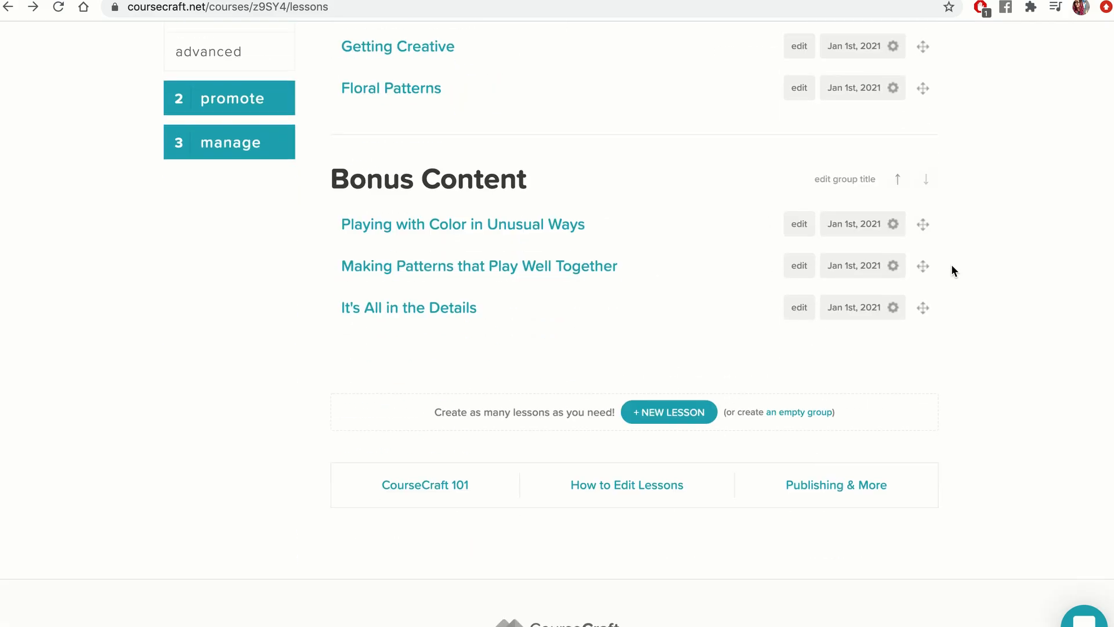
pyautogui.click(660, 377)
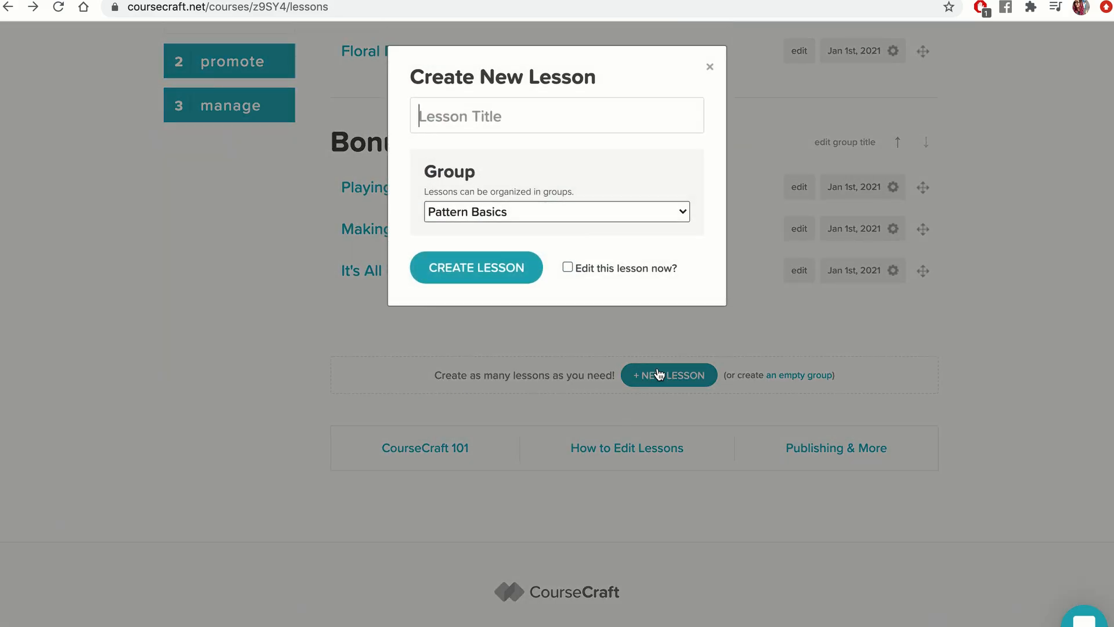
pyautogui.click(590, 214)
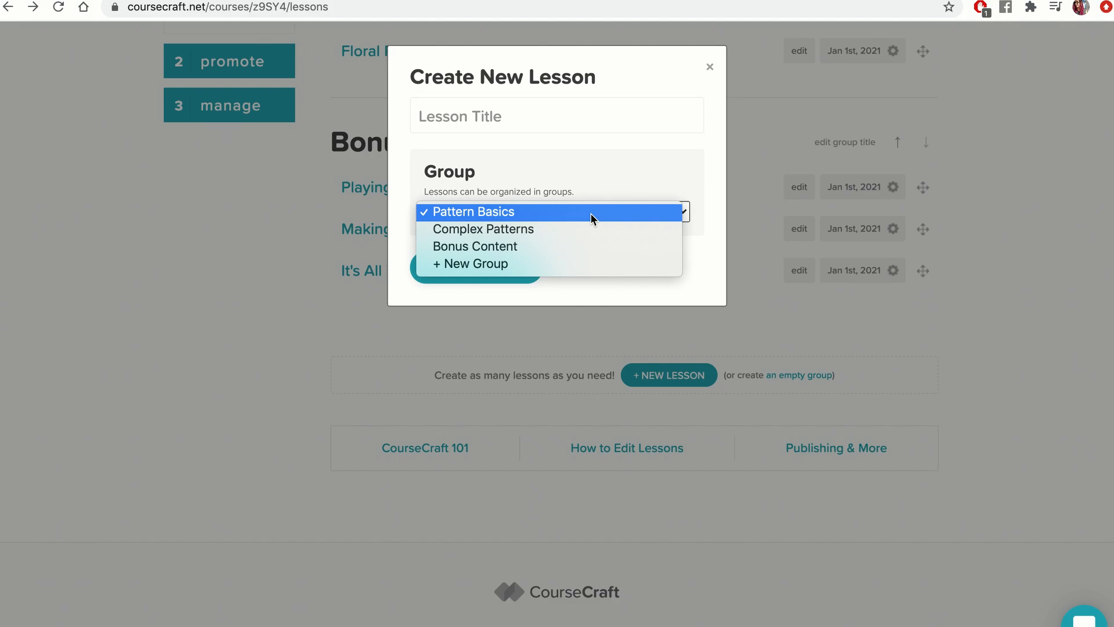
pyautogui.click(592, 212)
pyautogui.click(547, 120)
pyautogui.write('Welcome!')
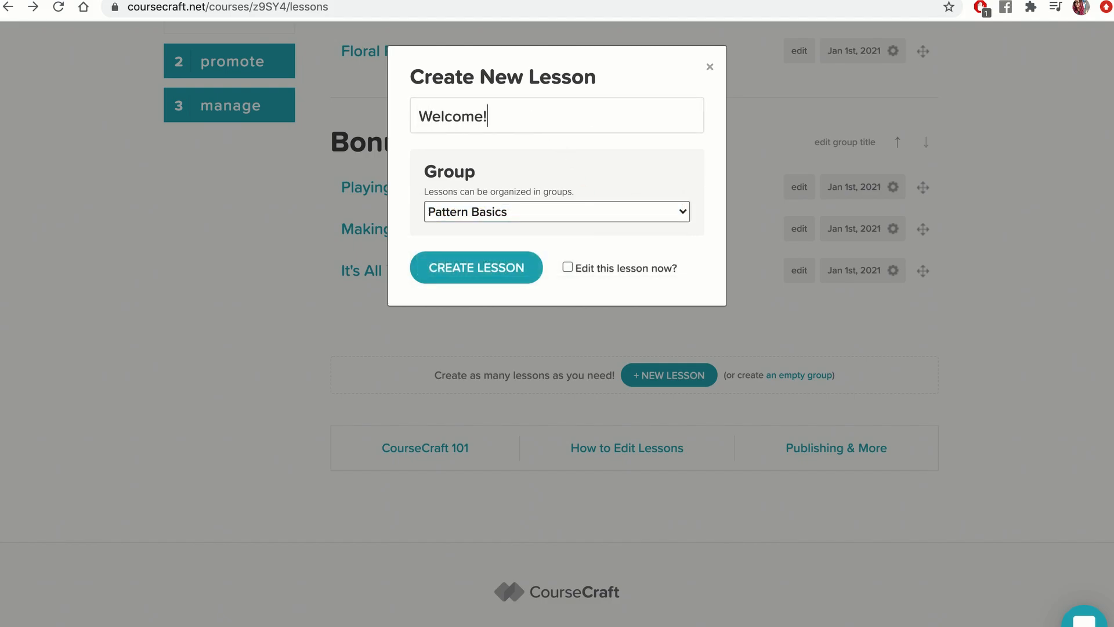
pyautogui.click(497, 267)
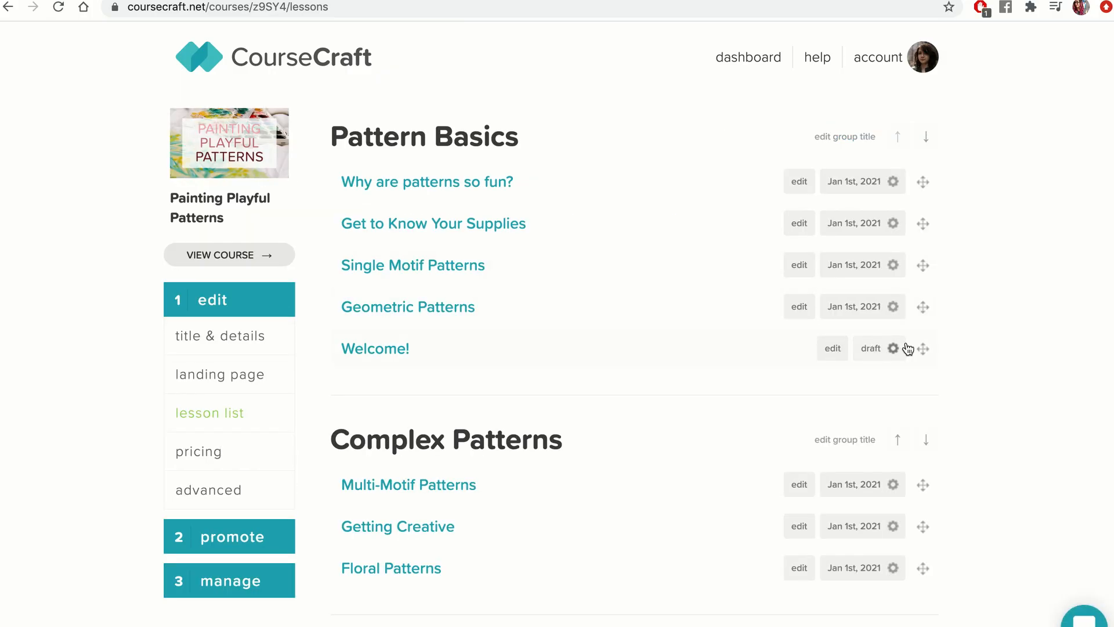
pyautogui.moveTo(923, 350); pyautogui.dragTo(920, 183)
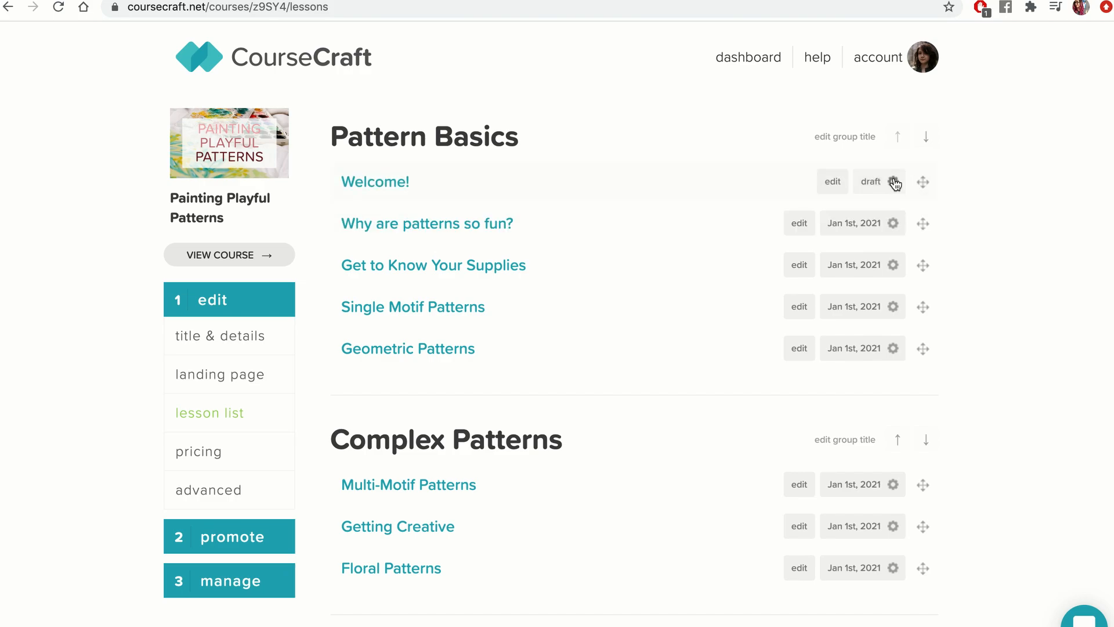
# Publish the 'Welcome!' lesson manually.
pyautogui.click(892, 181)
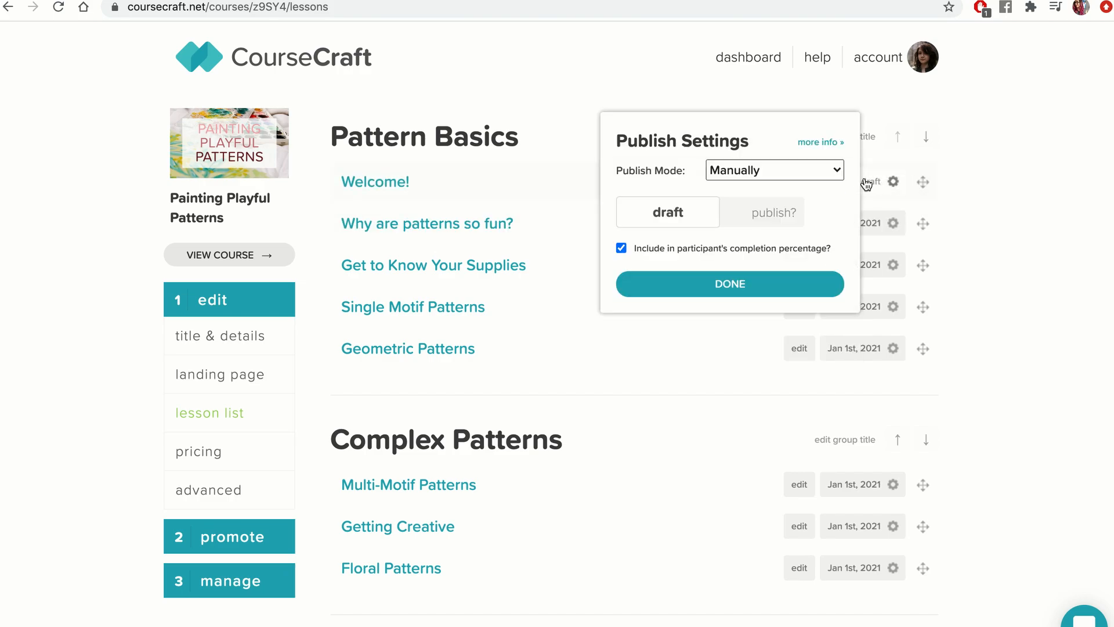
pyautogui.click(743, 212)
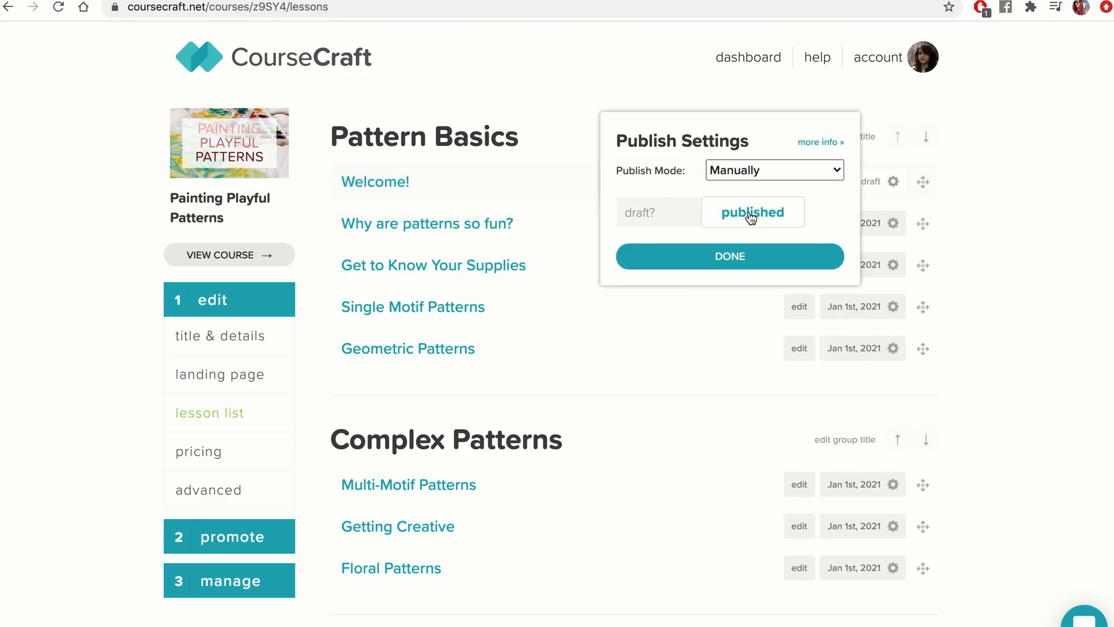
pyautogui.click(779, 261)
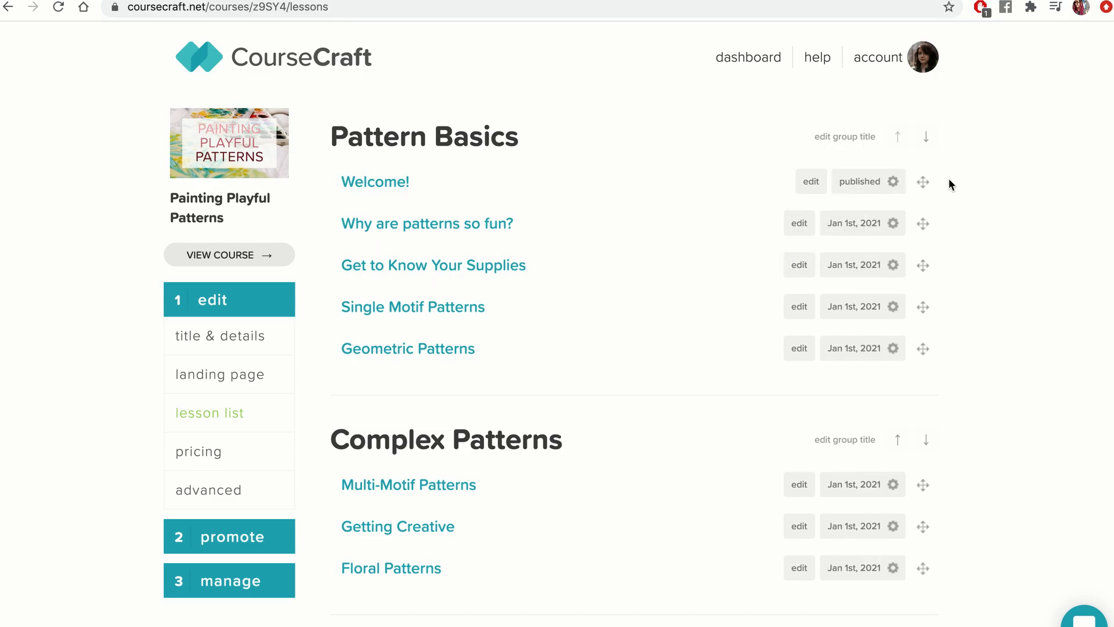